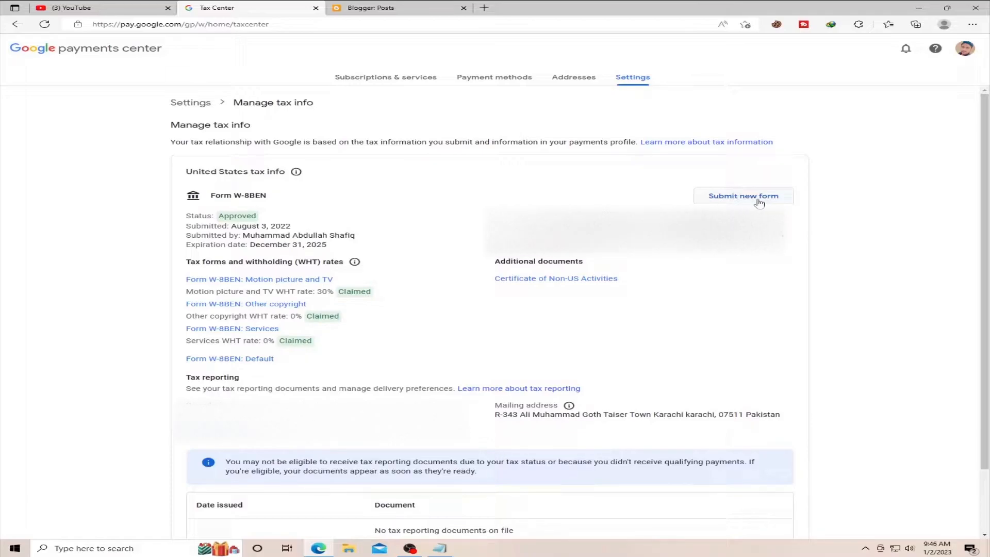
- Start a new United States tax form to replace the submitted one, and verify the account by entering the account password
click(740, 202)
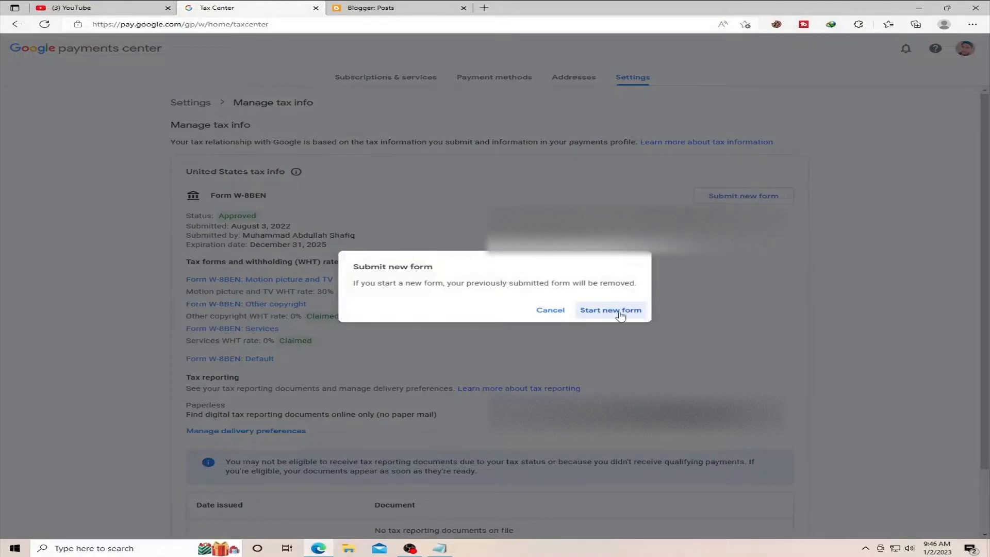
click(619, 314)
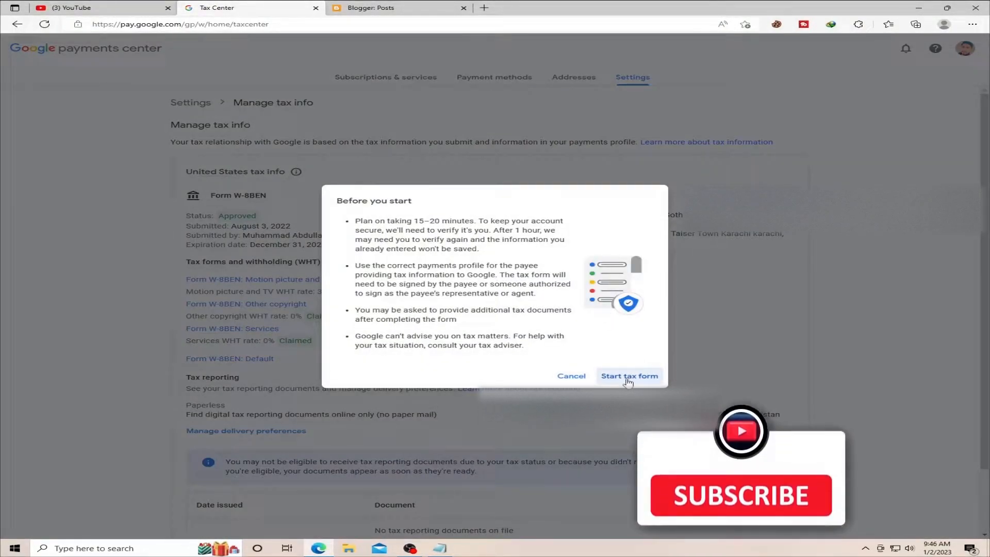
click(628, 377)
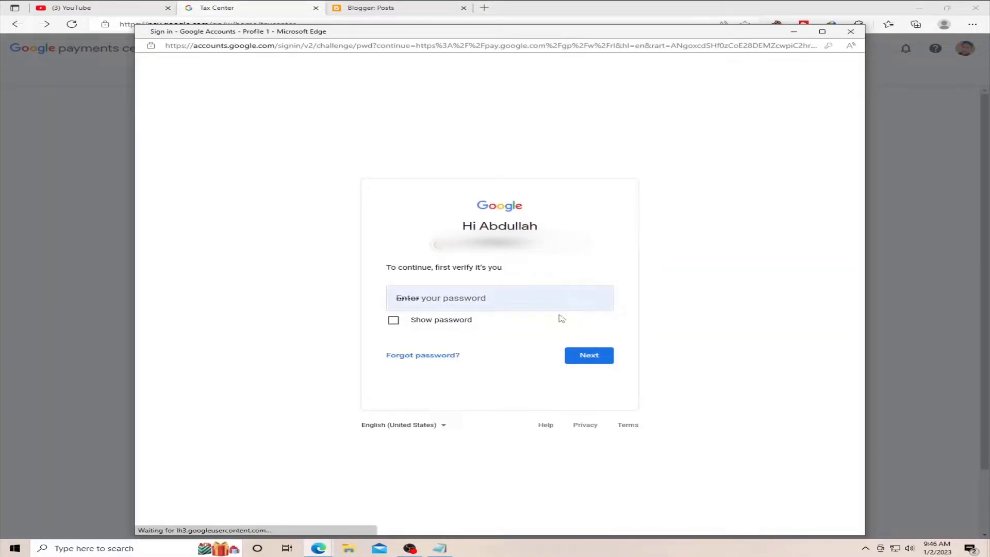
click(595, 357)
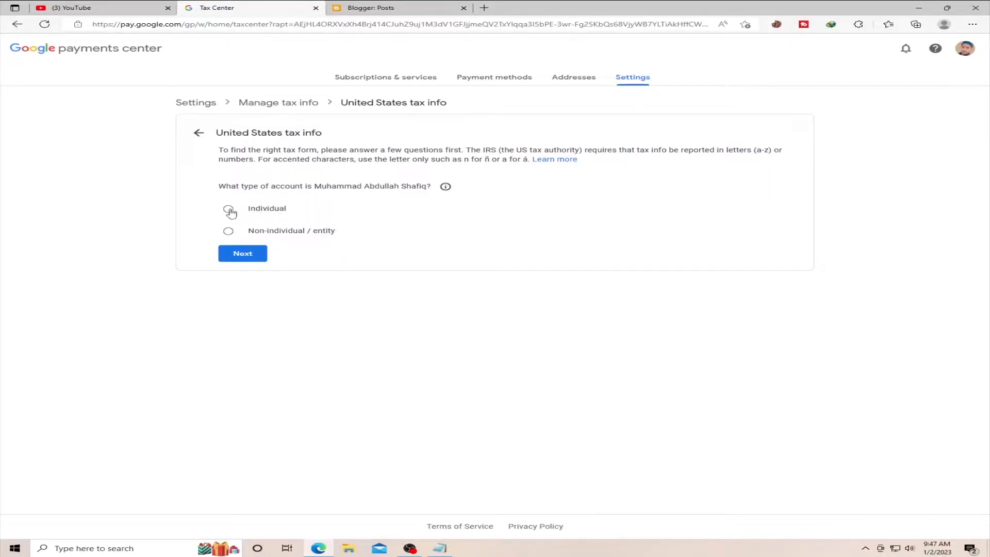
- Declare an individual account that is not a US citizen or resident, choose the W-8BEN form type and start the form
click(229, 210)
click(247, 257)
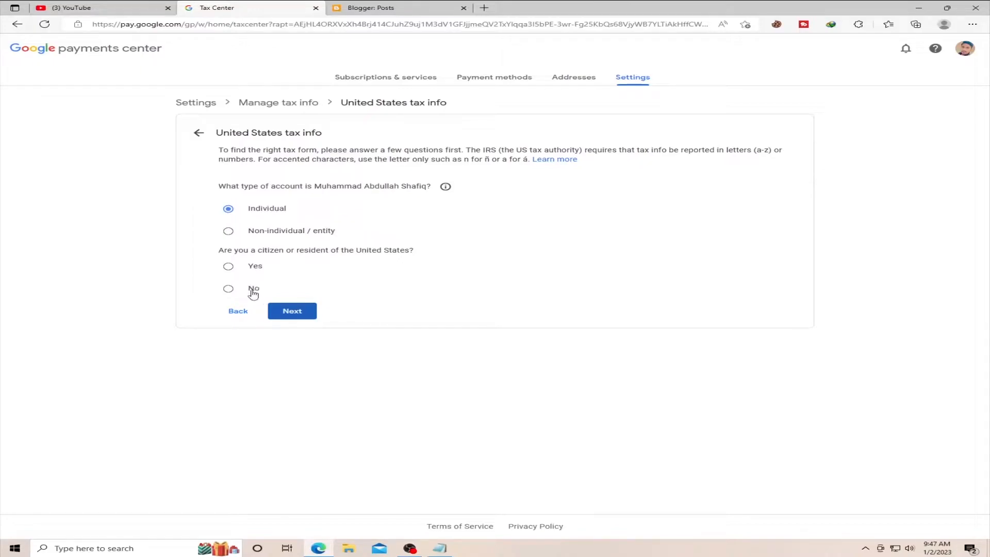
click(228, 290)
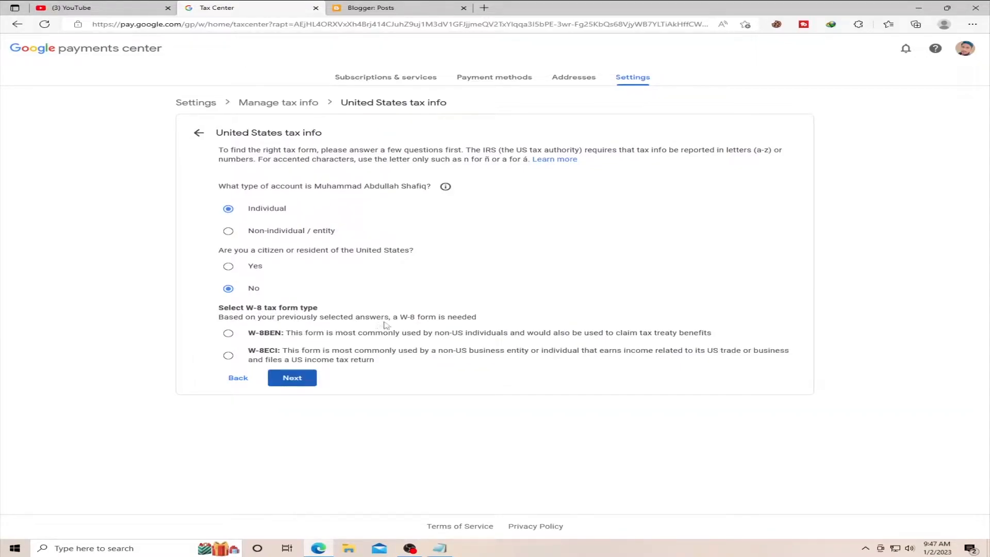
click(228, 334)
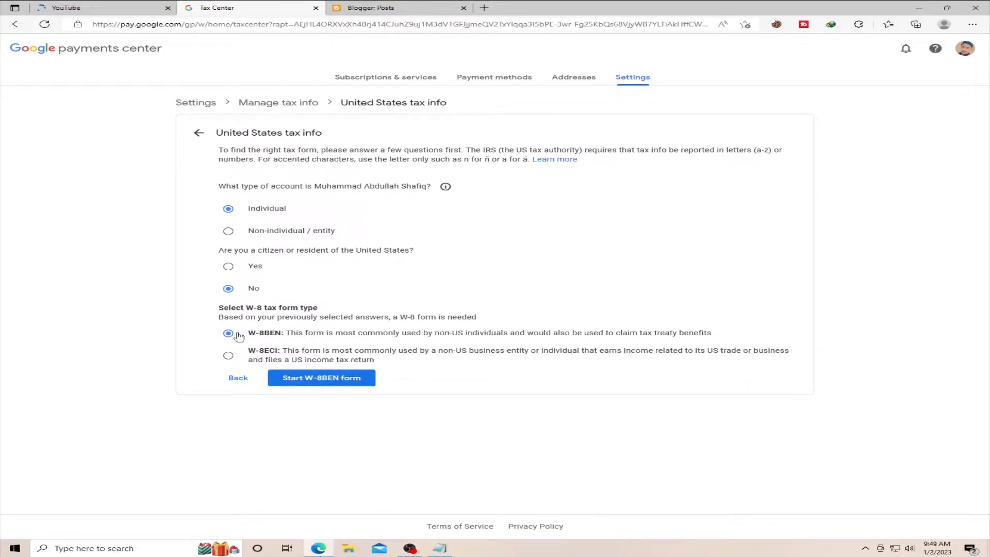
click(316, 379)
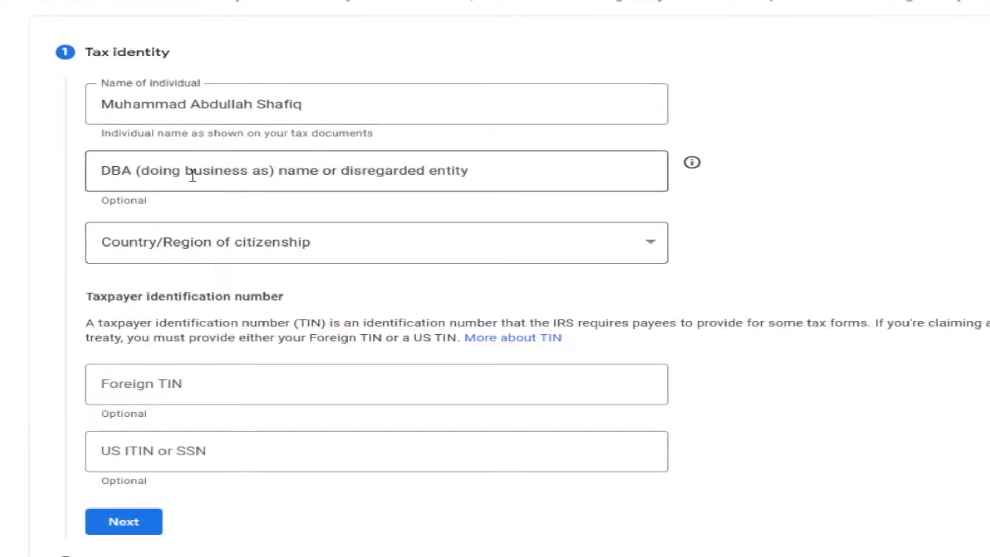
- Set the country of citizenship in the tax identity section to Pakistan
click(650, 254)
scroll(534, 306, down, 2)
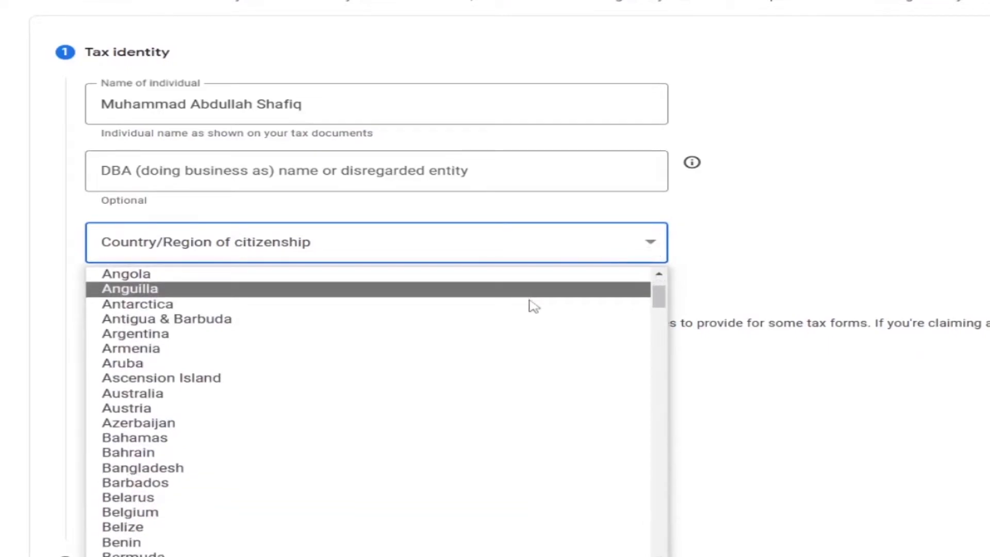
scroll(534, 307, down, 16)
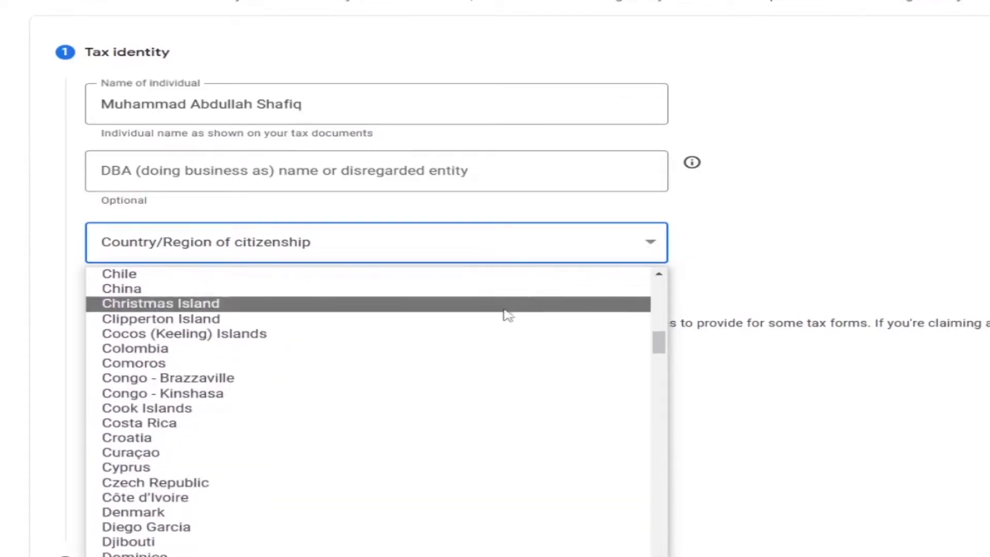
scroll(449, 342, down, 12)
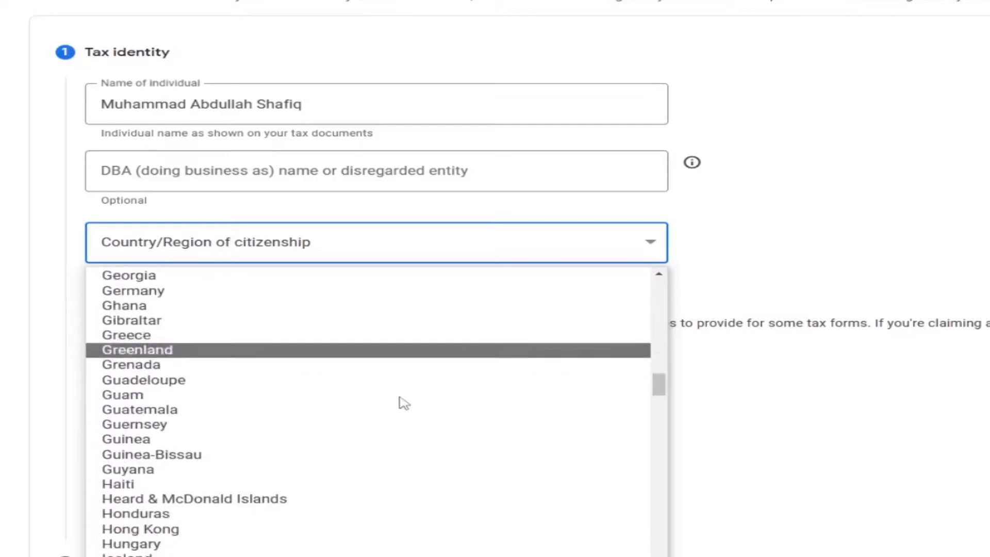
scroll(403, 405, down, 20)
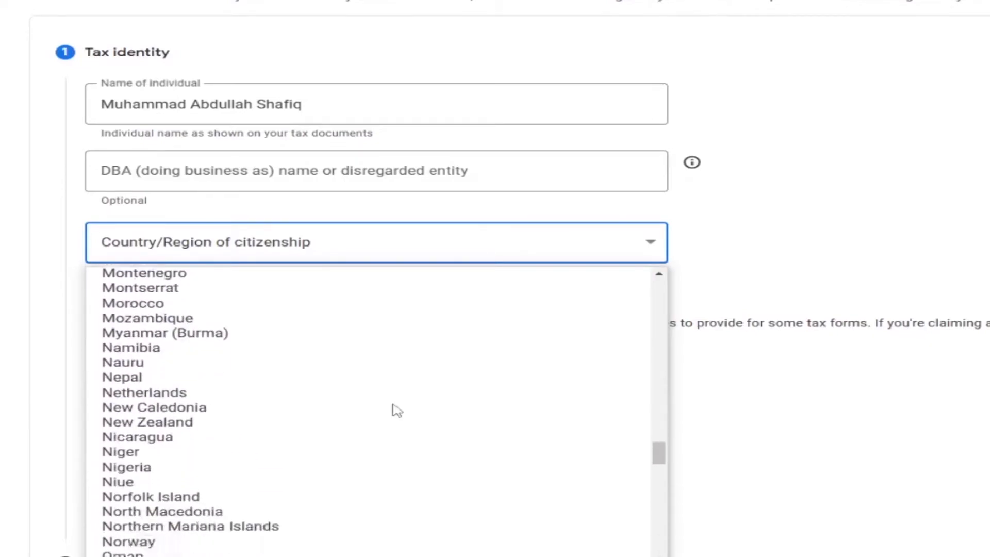
scroll(397, 411, up, 5)
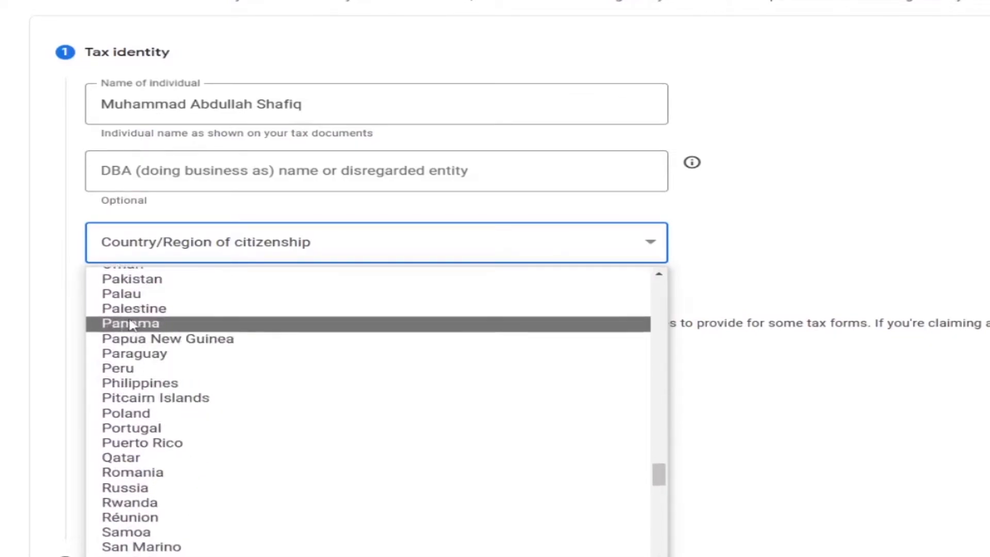
click(129, 346)
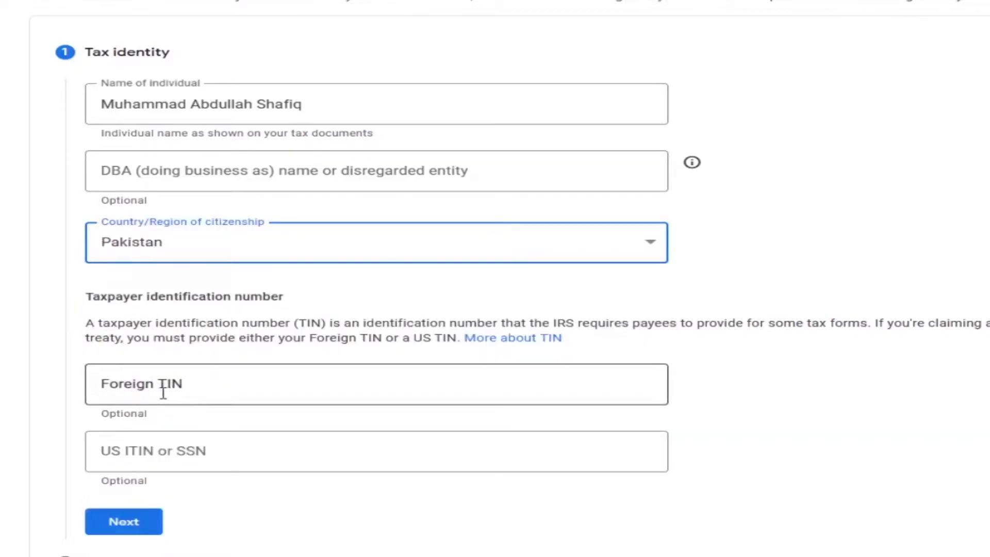
- Paste the taxpayer identification number as the Foreign TIN and proceed to the address section
click(261, 392)
key(ctrl+v)
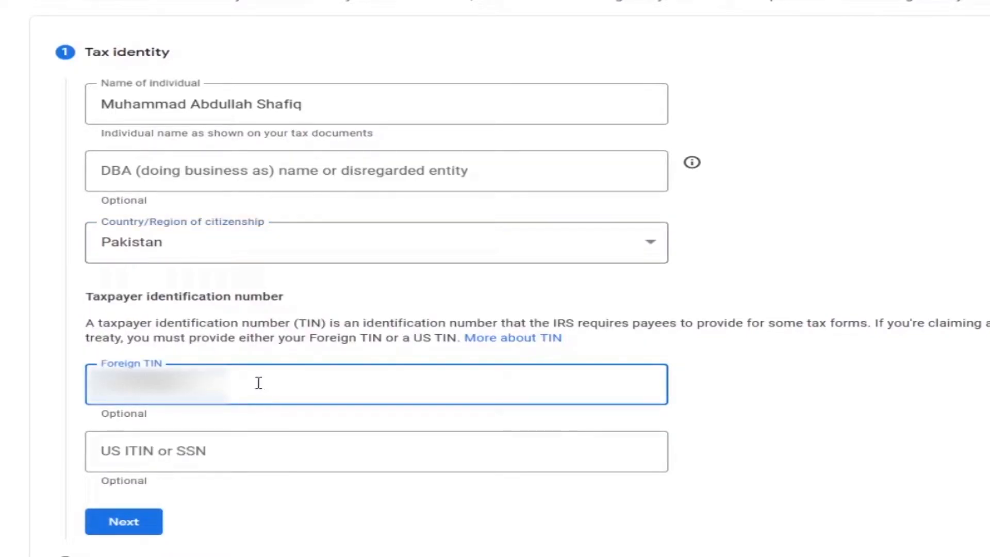
scroll(316, 410, down, 4)
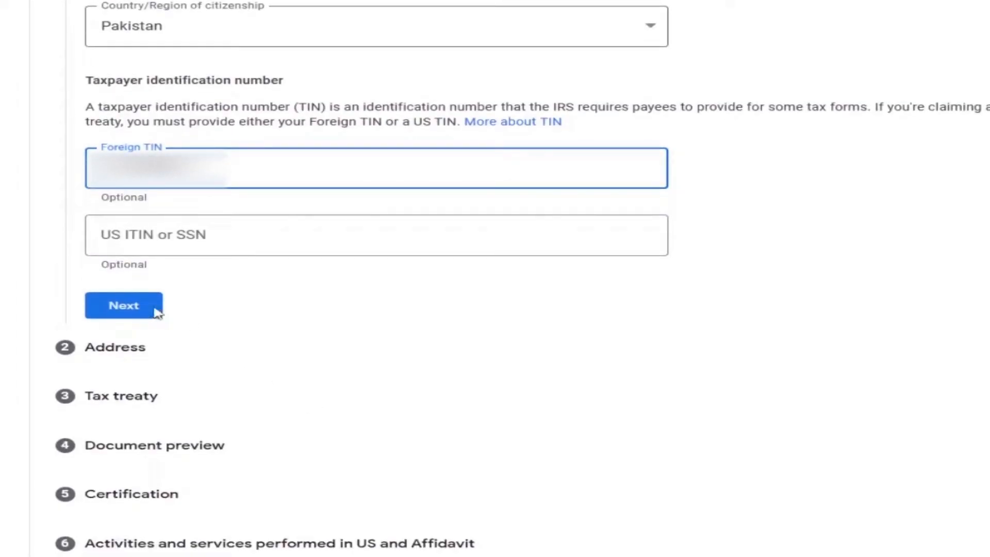
click(108, 313)
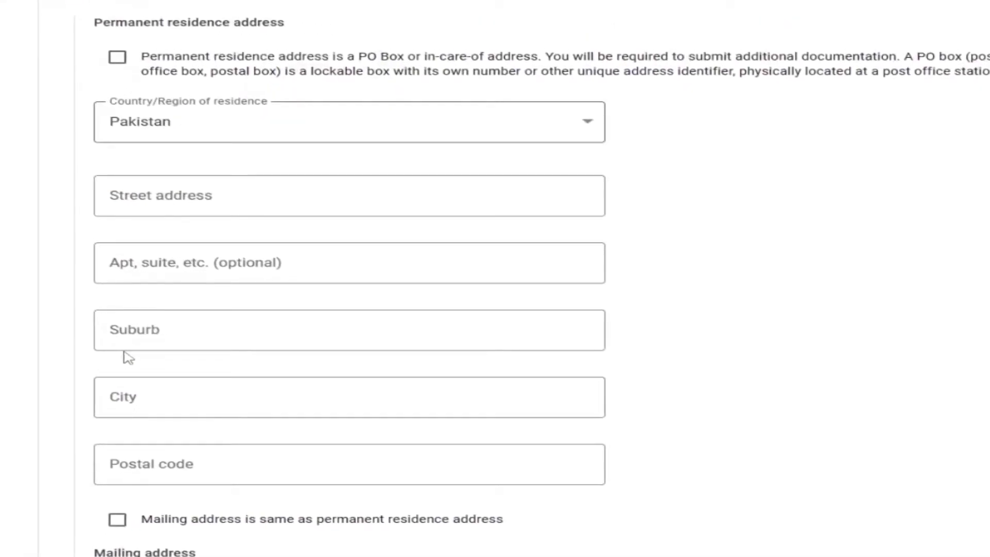
- Mark the permanent residence address as a PO Box or in-care-of address and fill in the street address, city and postal code
click(118, 61)
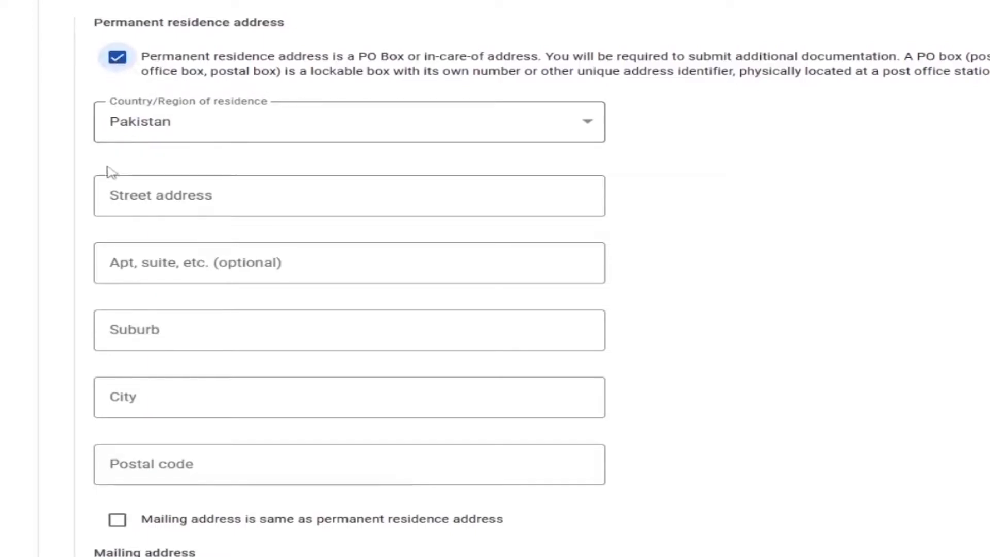
click(141, 197)
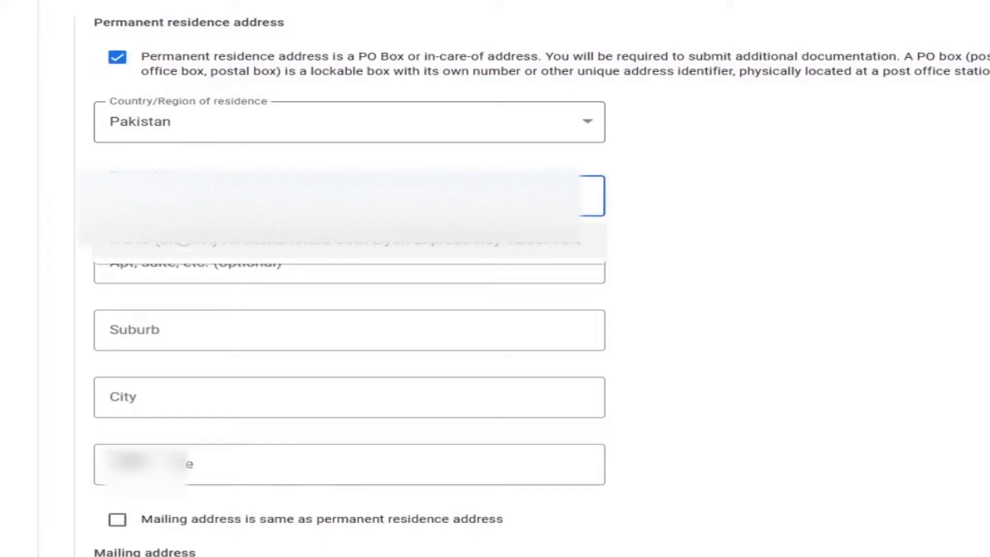
click(181, 235)
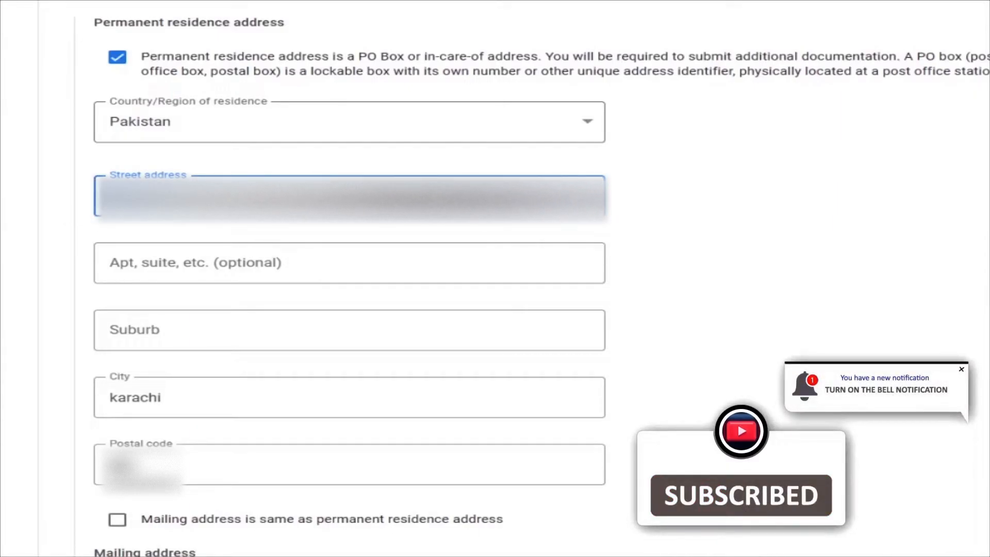
- Declare the mailing address the same as the permanent residence address and proceed to the tax treaty section
scroll(307, 238, down, 2)
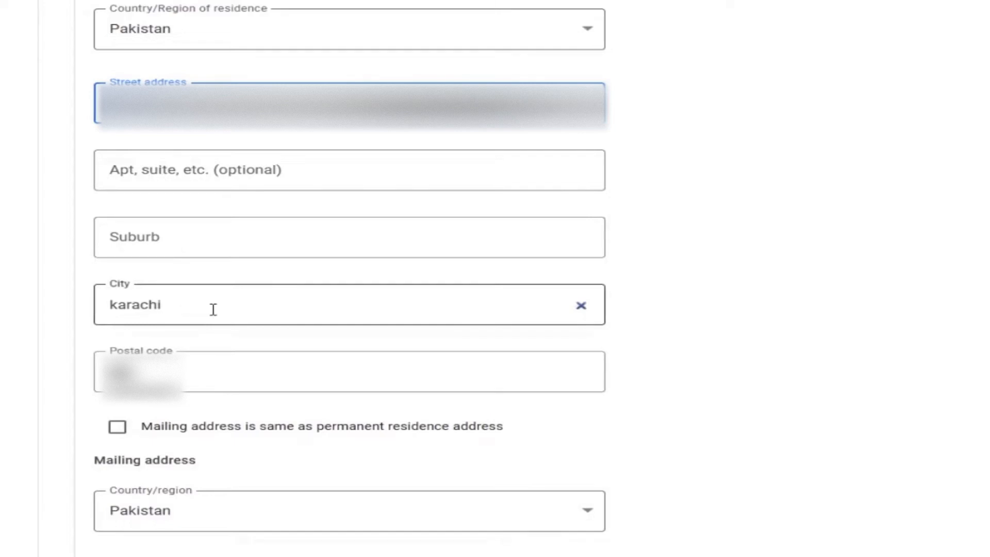
scroll(215, 302, down, 2)
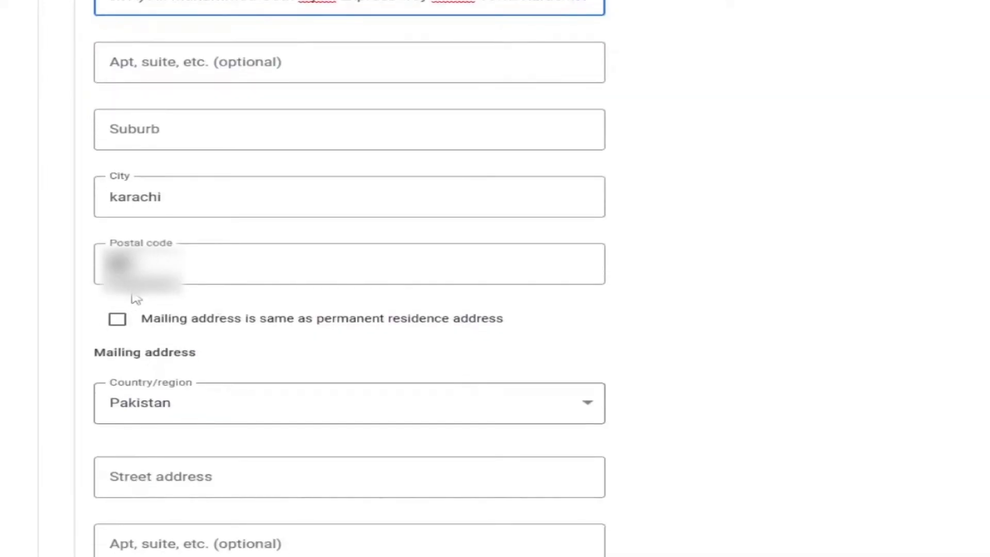
click(118, 320)
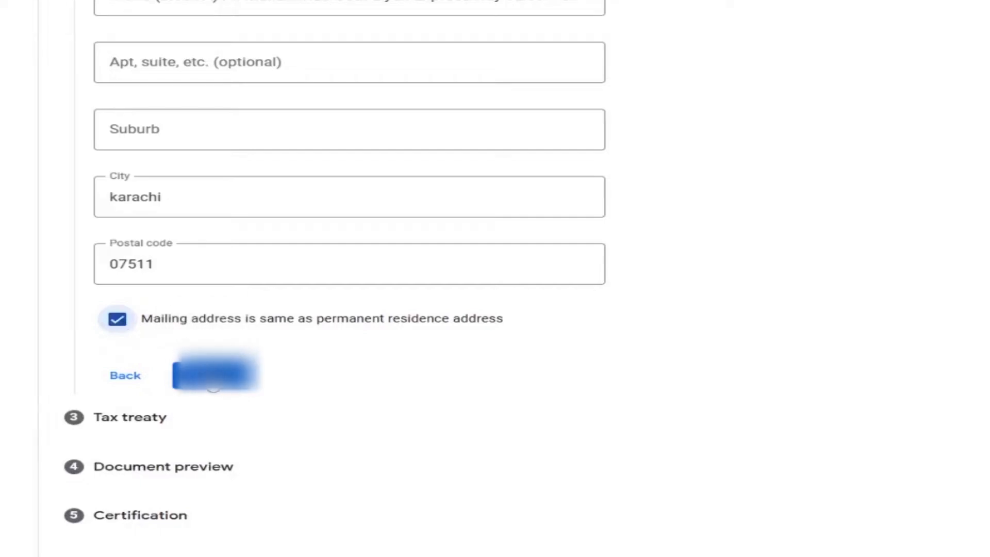
click(213, 375)
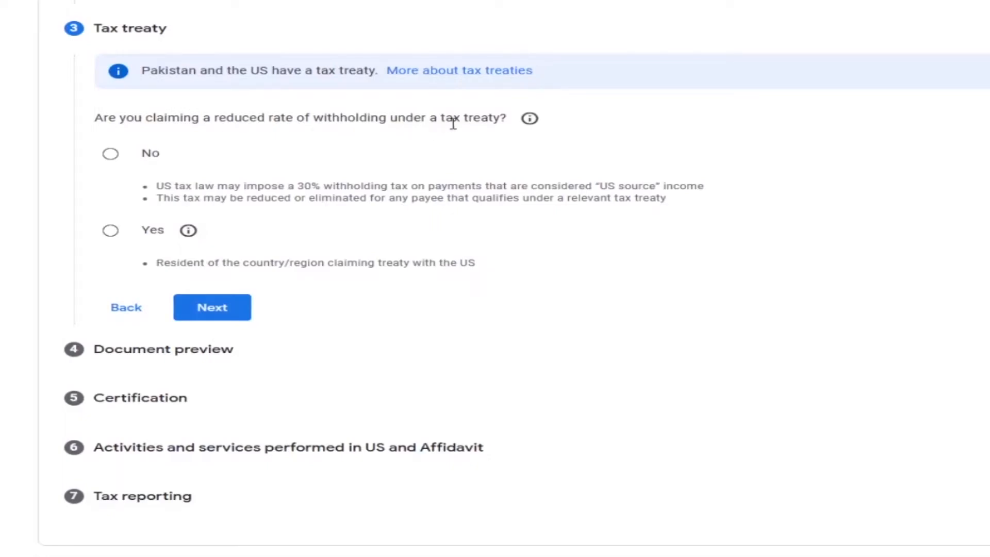
- Claim a reduced withholding rate under a tax treaty as a resident of Pakistan
click(110, 232)
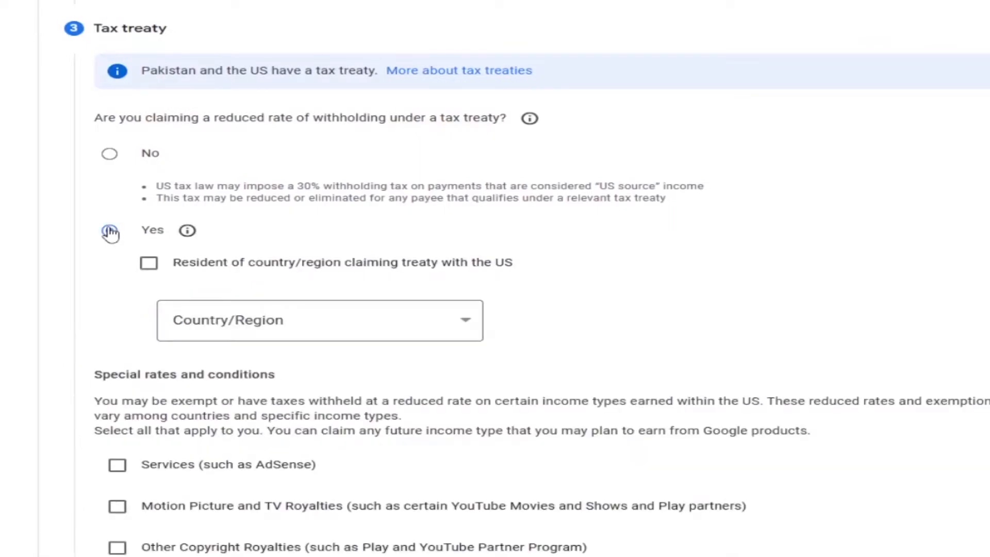
click(160, 271)
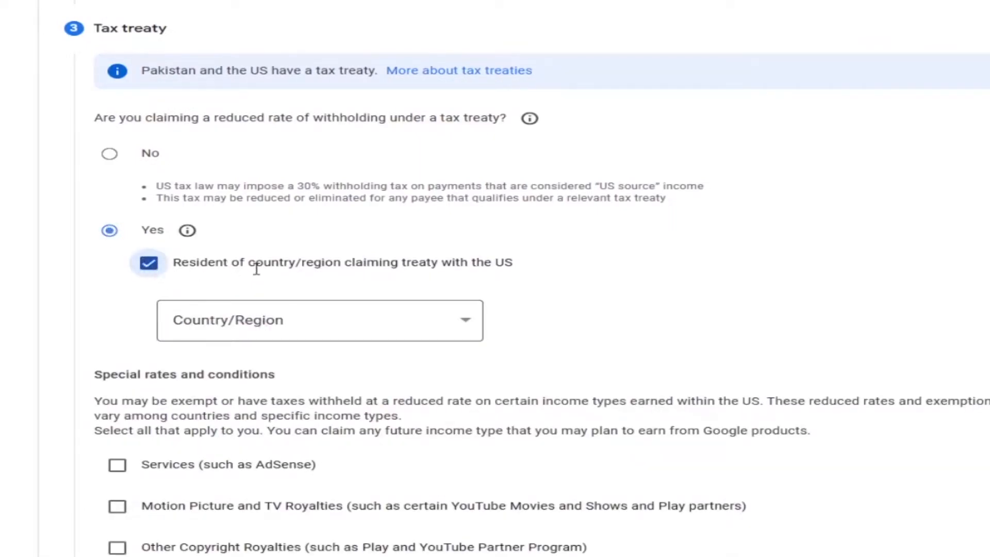
click(431, 322)
scroll(399, 239, down, 1)
scroll(397, 235, down, 10)
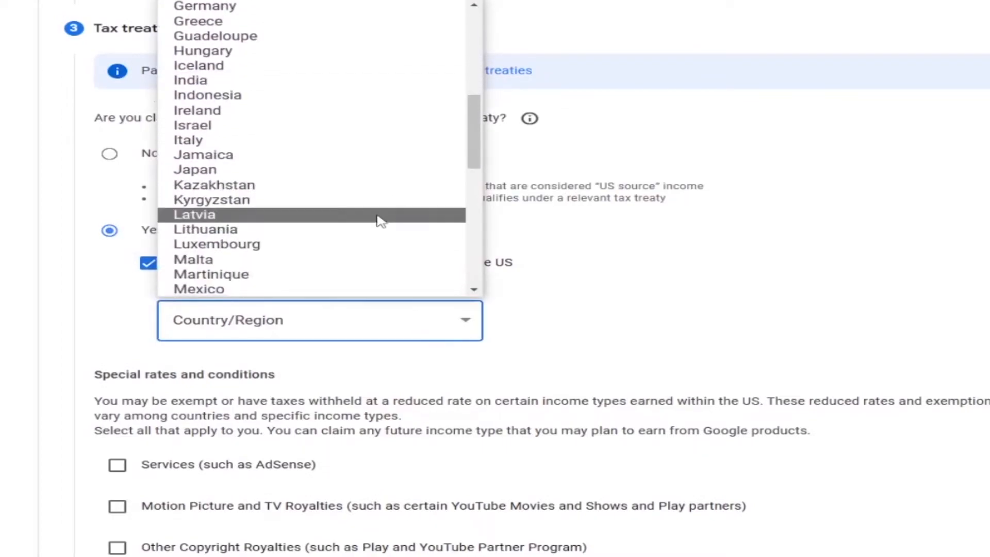
scroll(379, 221, down, 2)
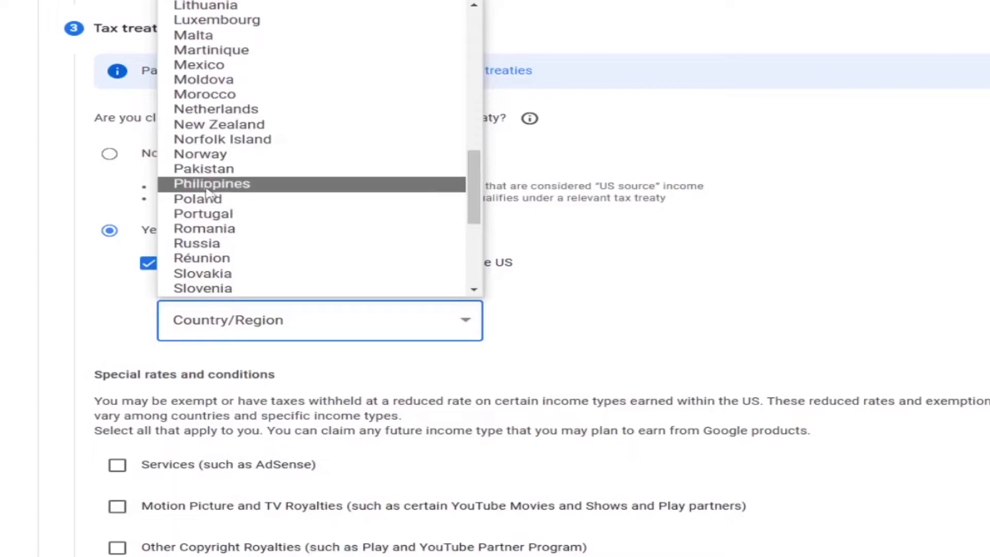
click(226, 172)
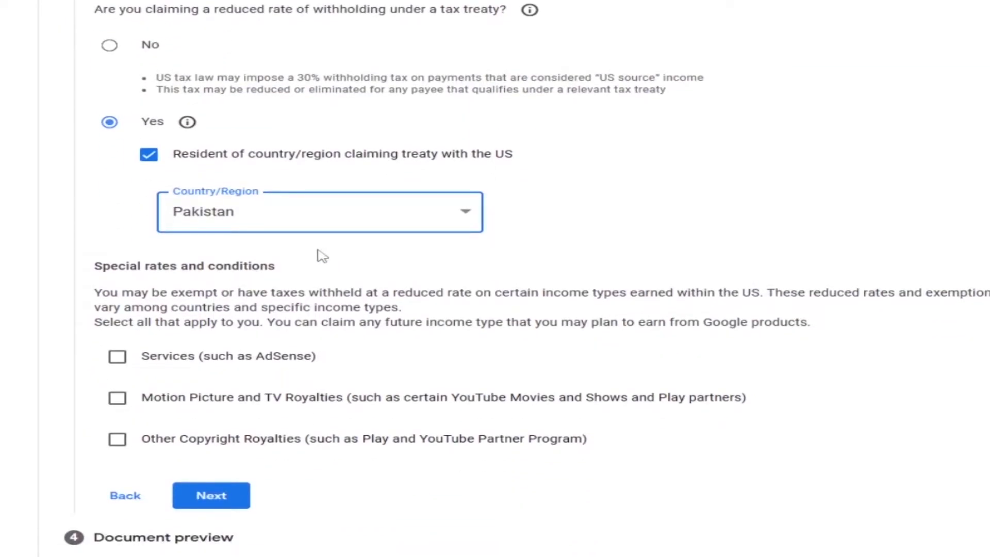
- Claim Services income under Article 3 and paragraph 2 at the 0% reduced treaty rate, and confirm the treaty terms are met
scroll(310, 248, down, 2)
scroll(278, 227, down, 2)
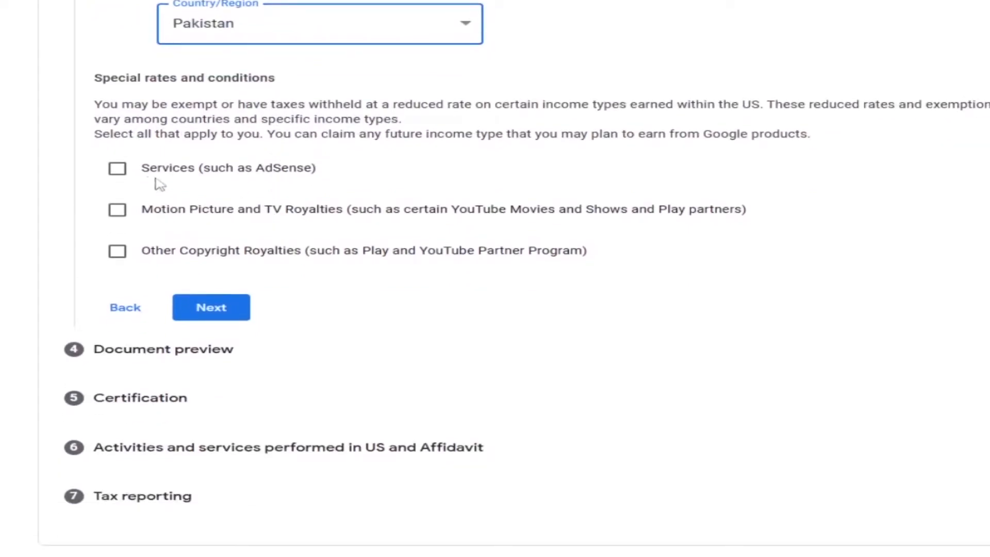
click(117, 170)
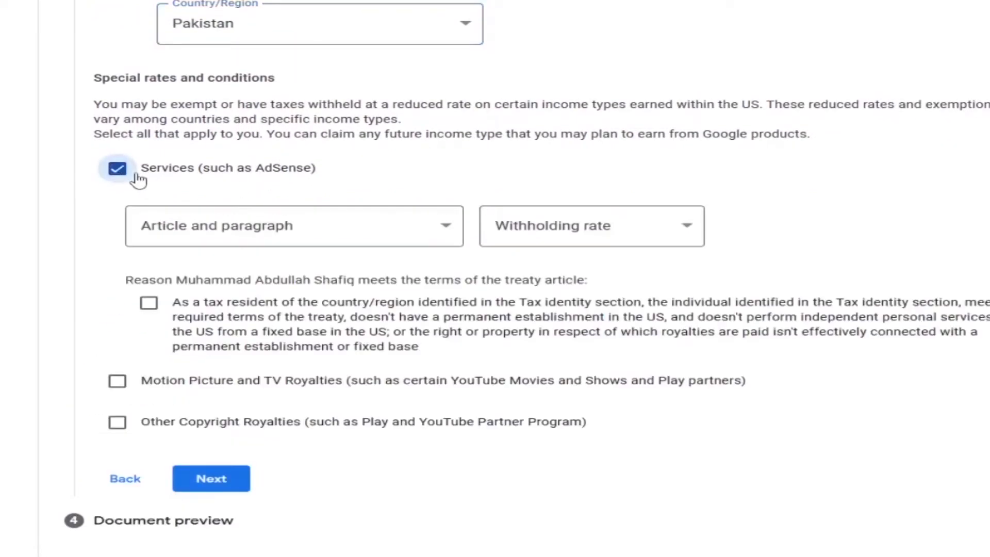
click(442, 227)
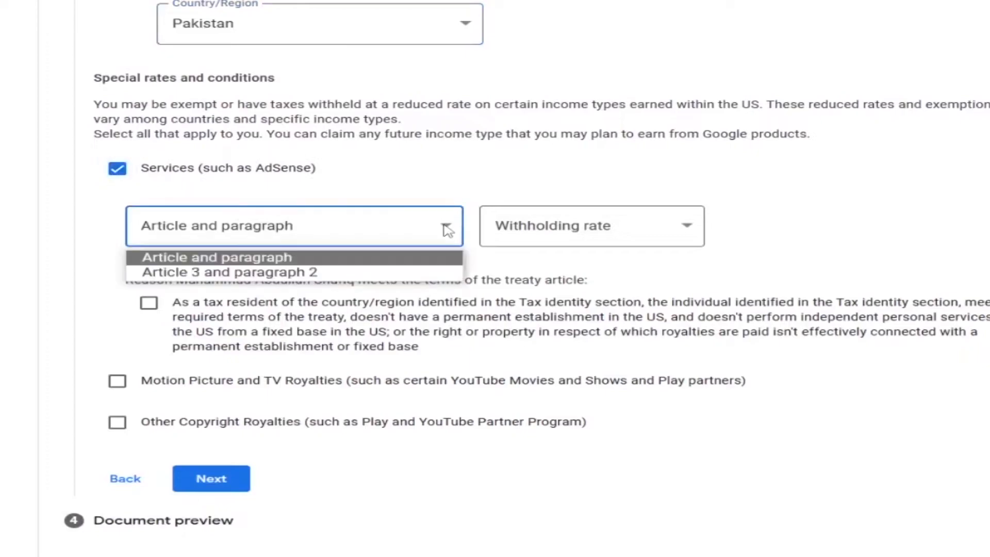
click(238, 273)
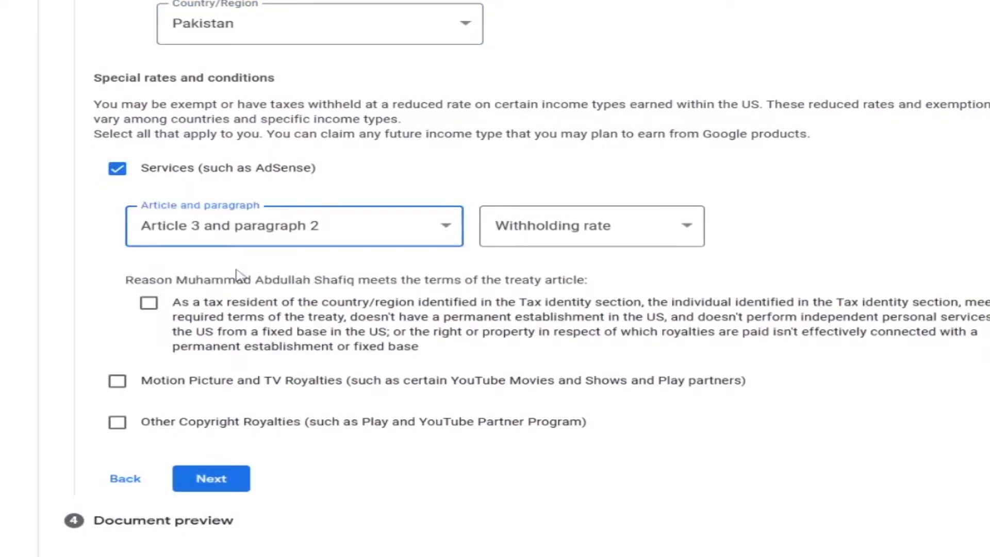
click(307, 238)
click(309, 234)
click(311, 234)
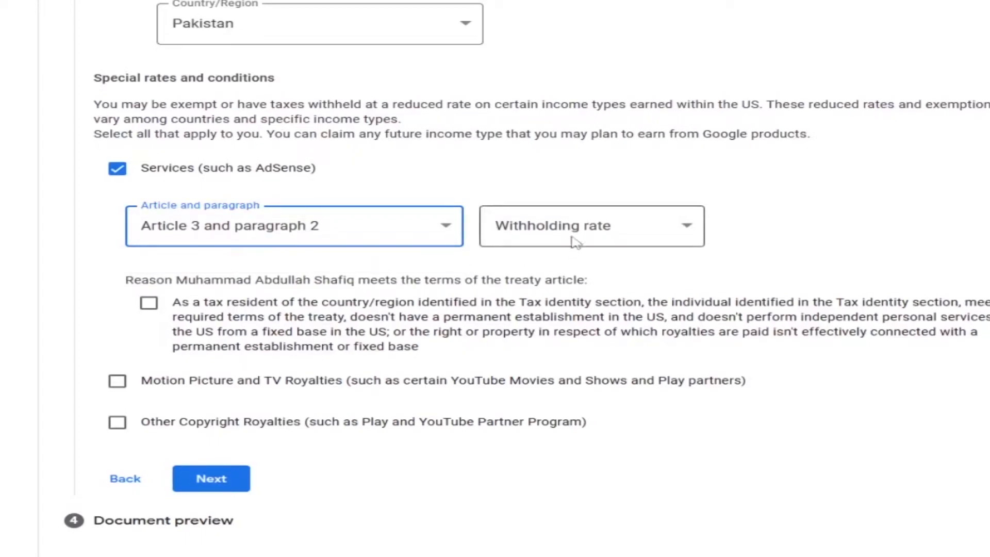
click(602, 225)
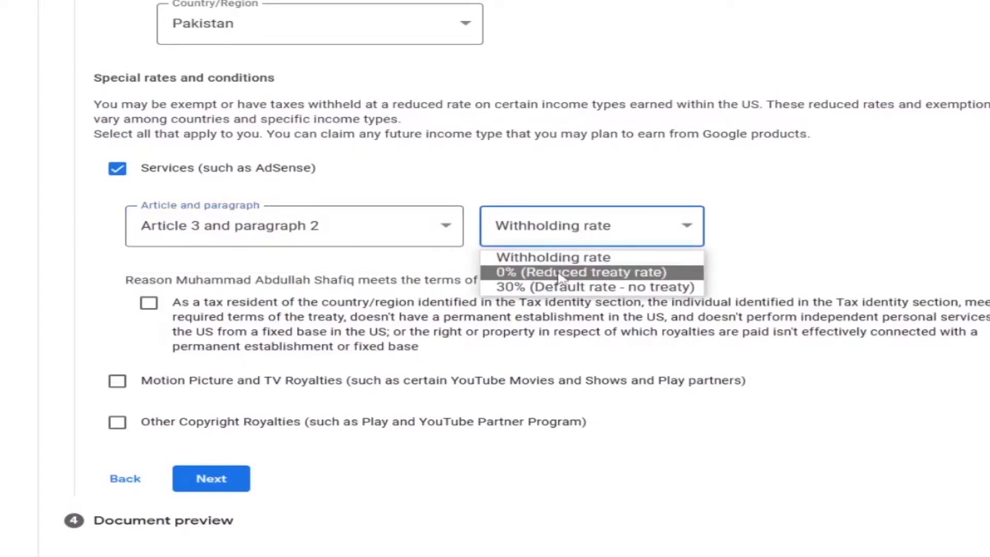
click(538, 273)
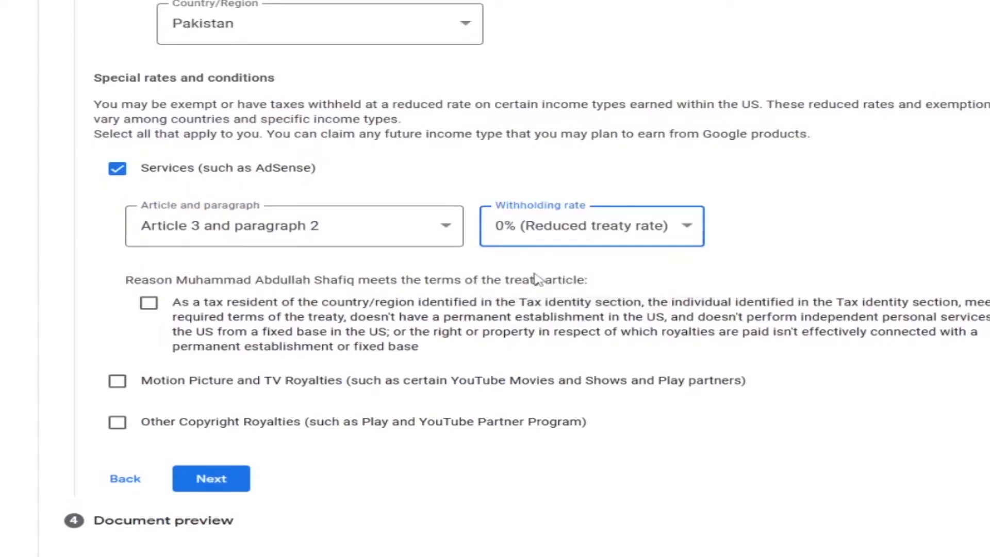
click(149, 303)
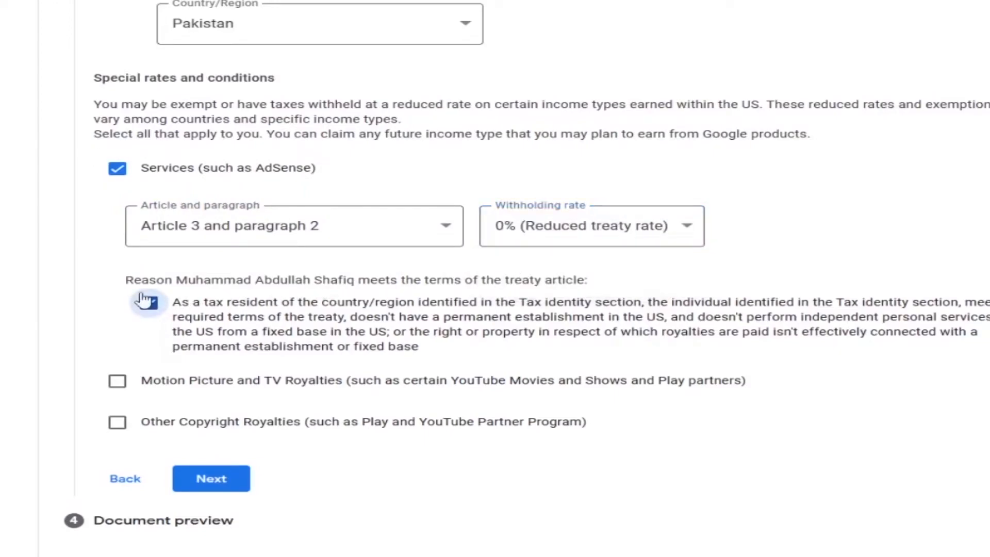
- Claim Motion Picture and TV Royalties with no treaty for this income type at the 30% default rate, and tick the tax resident reason
click(118, 382)
scroll(118, 386, down, 4)
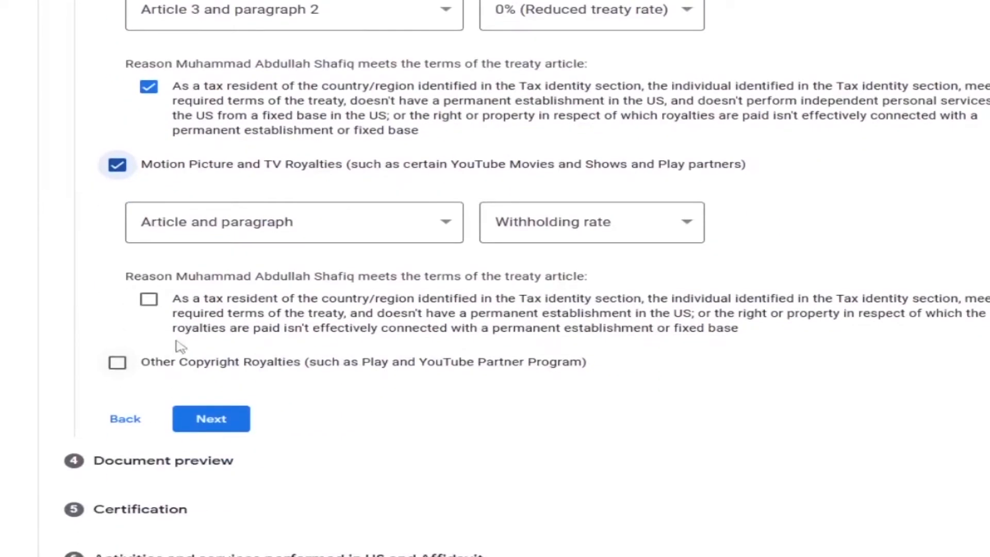
click(412, 233)
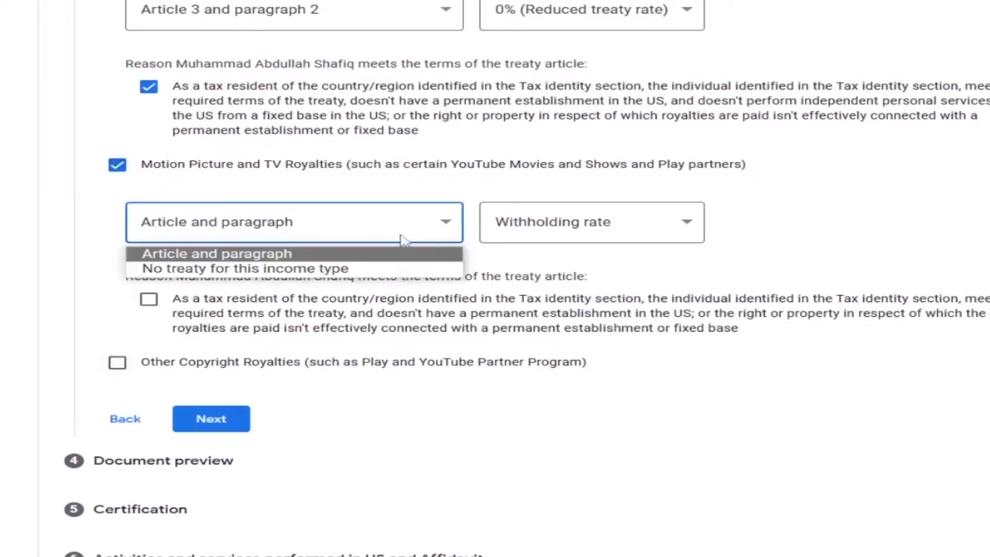
click(258, 269)
click(558, 223)
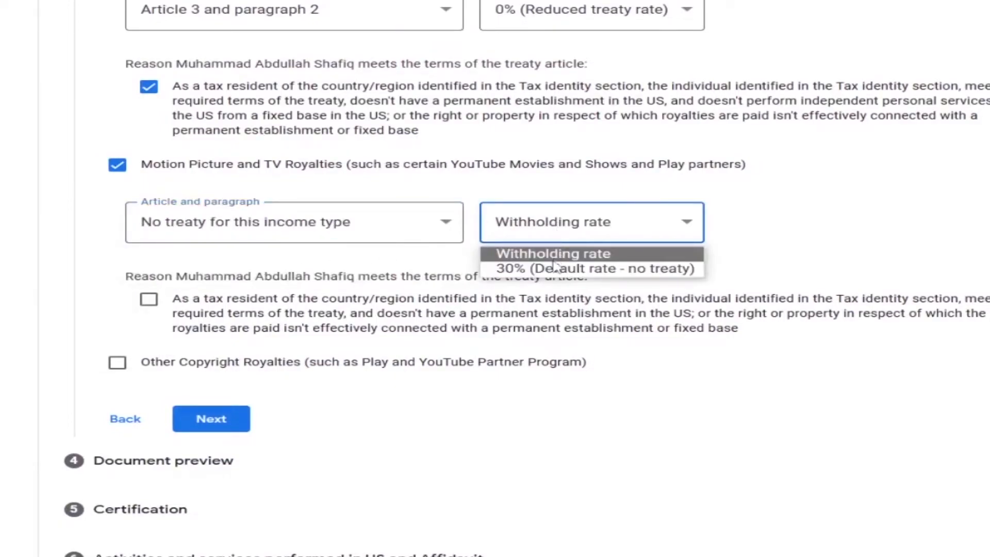
click(598, 269)
click(595, 234)
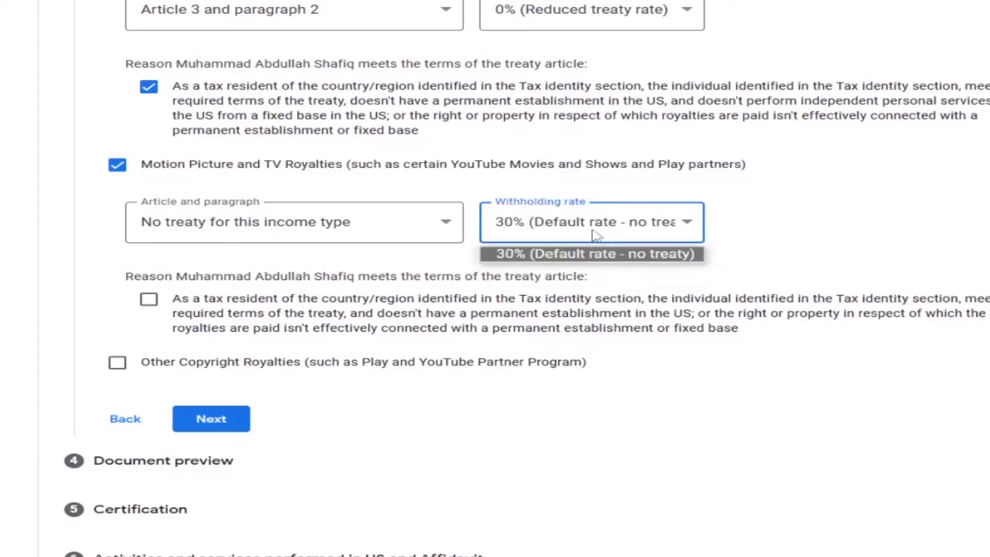
click(573, 260)
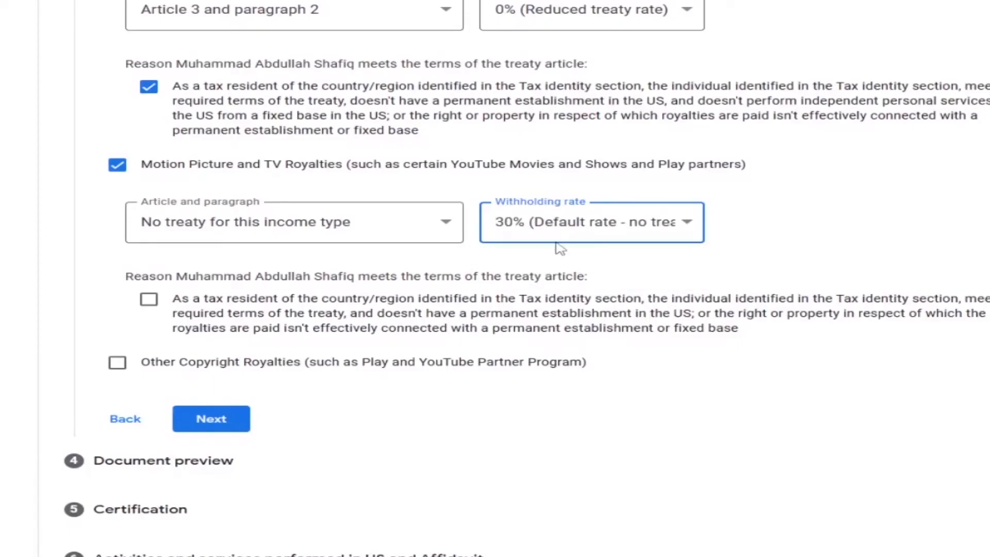
scroll(542, 230, down, 2)
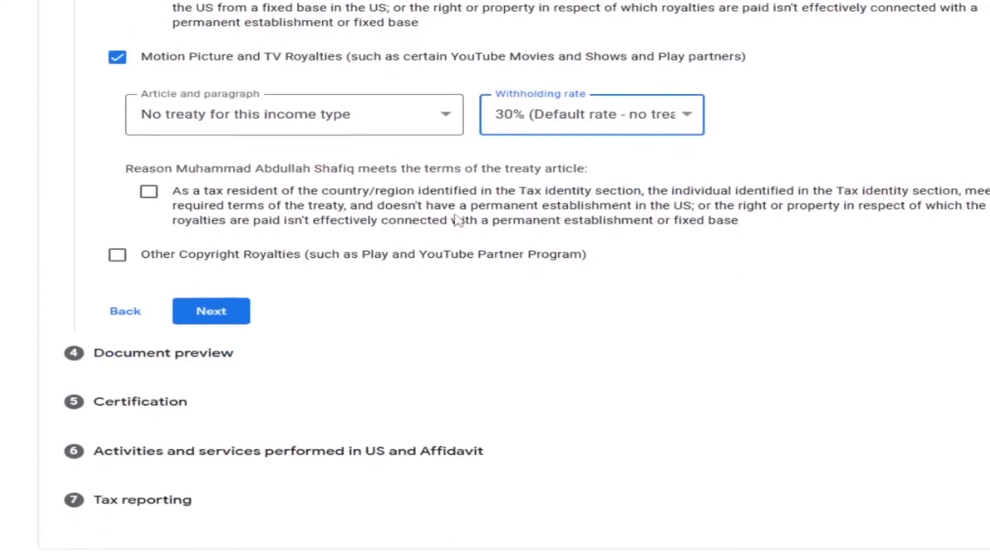
click(152, 195)
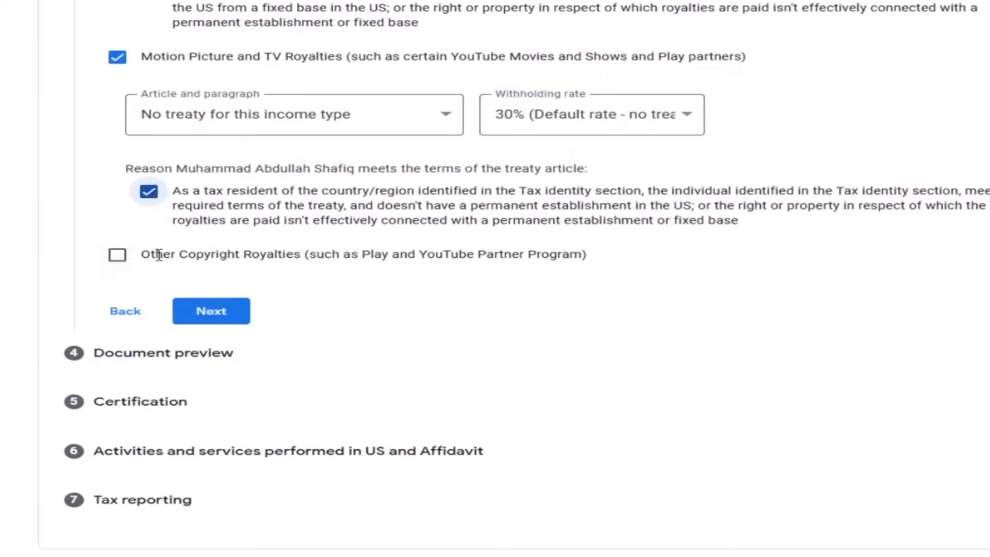
- Claim Other Copyright Royalties under Article 8 and paragraph 1 at the 0% reduced treaty rate
click(117, 254)
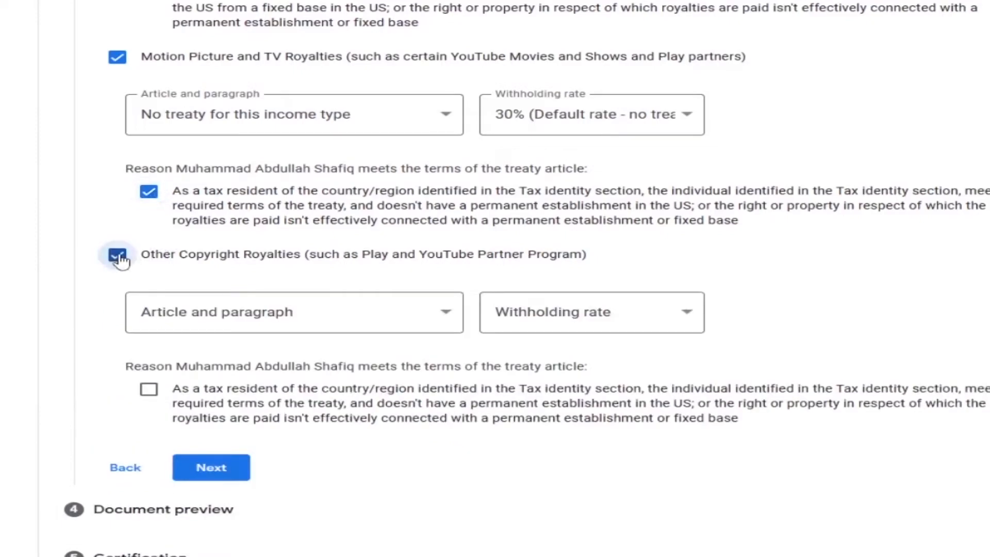
click(447, 314)
click(258, 358)
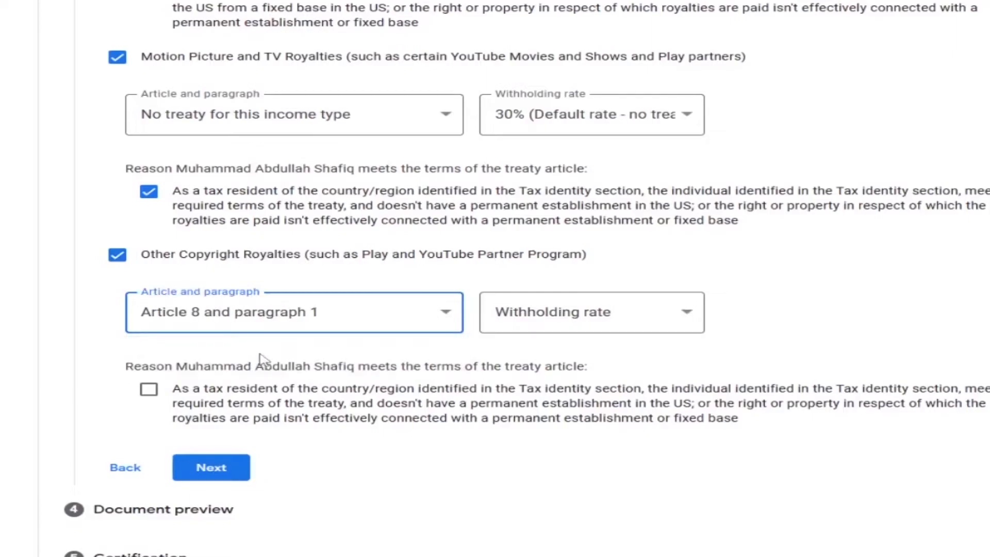
click(611, 320)
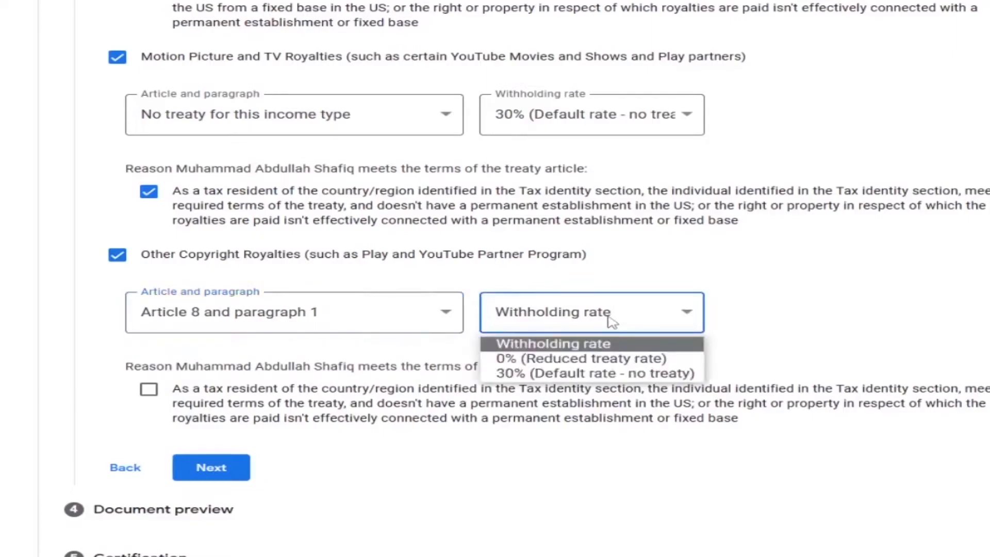
click(605, 361)
- Review the article and withholding rate choices offered for Motion Picture and TV Royalties
click(599, 129)
click(599, 129)
click(361, 124)
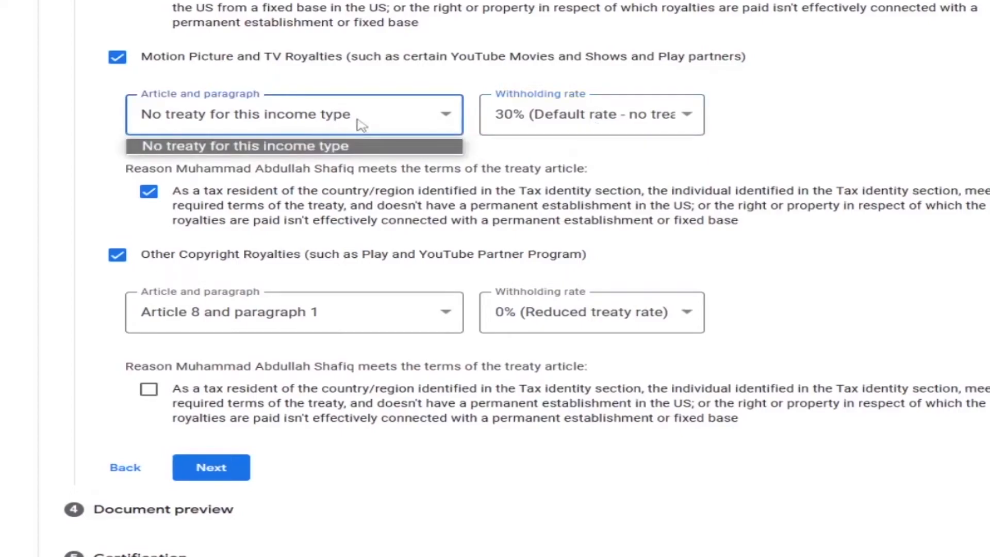
click(613, 125)
click(621, 126)
click(621, 126)
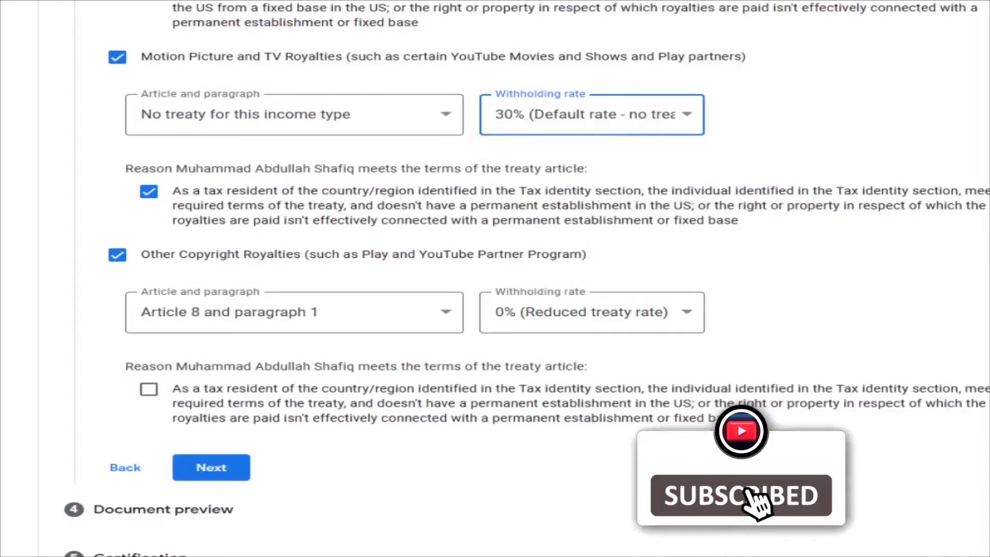
- Confirm the tax resident reason for Other Copyright Royalties and proceed to the document preview
scroll(480, 160, down, 2)
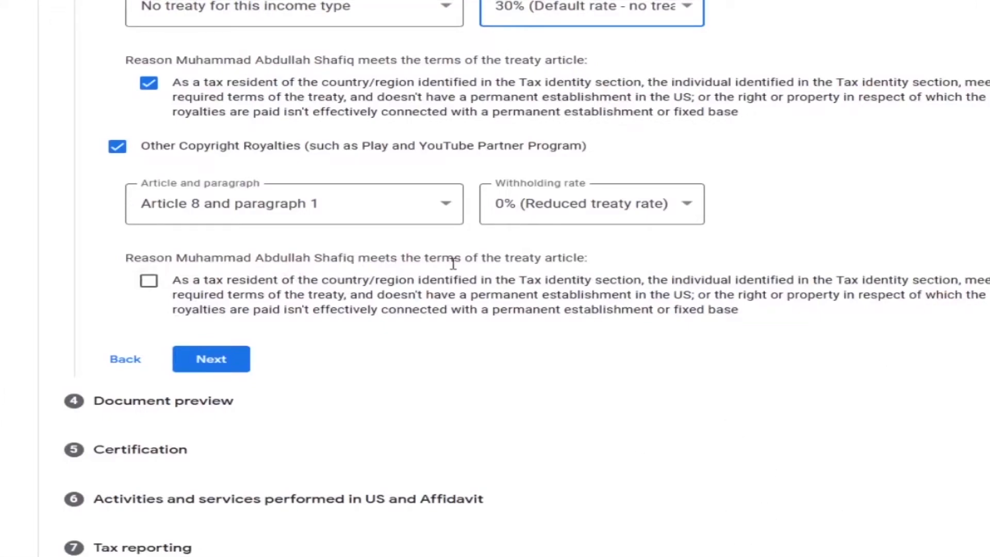
click(149, 282)
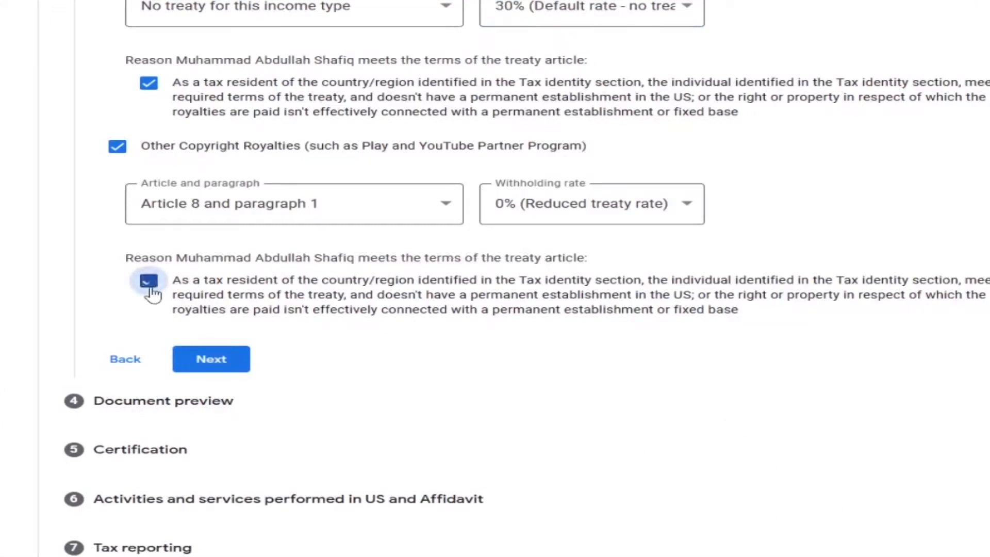
click(215, 361)
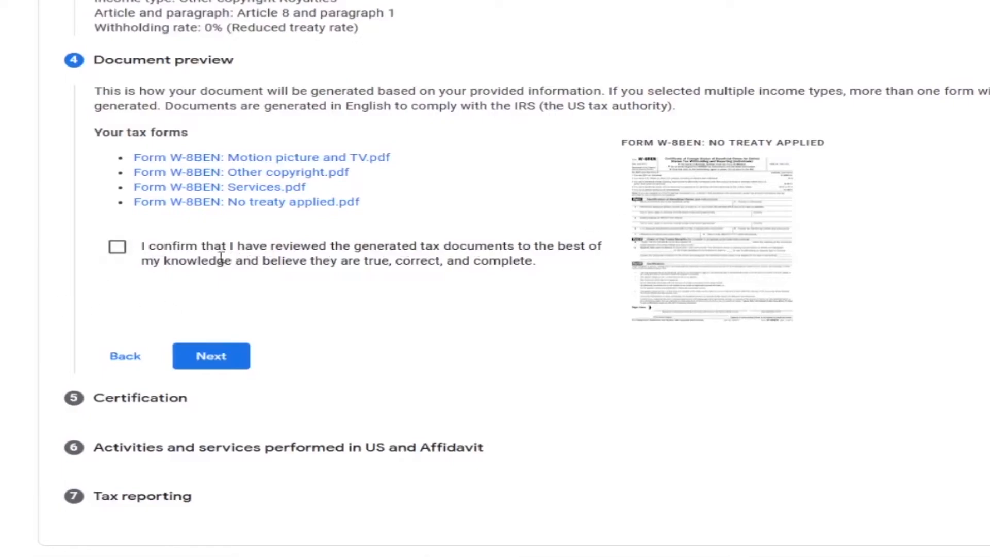
- Confirm that the generated tax documents have been reviewed and proceed to the certification section
drag(151, 250, 571, 267)
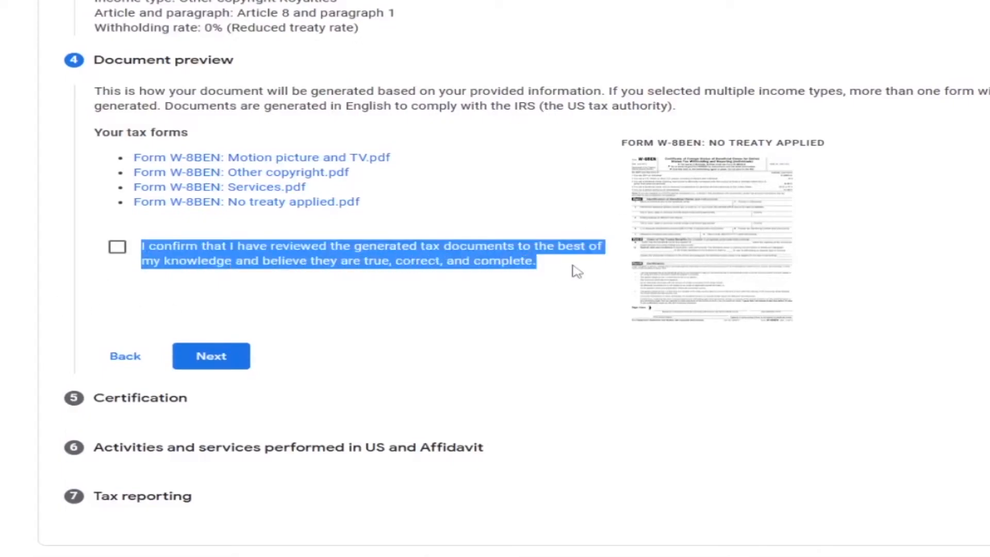
click(342, 281)
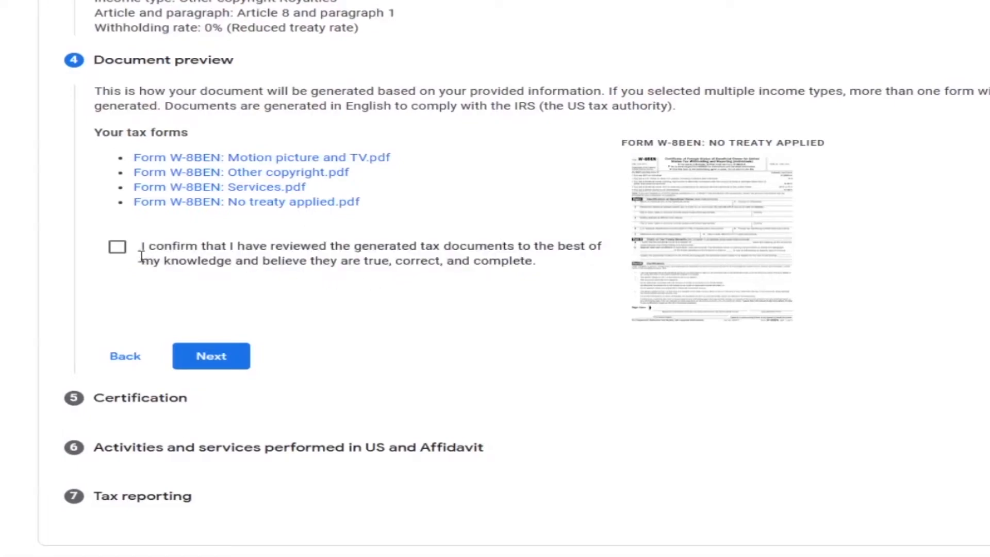
click(118, 247)
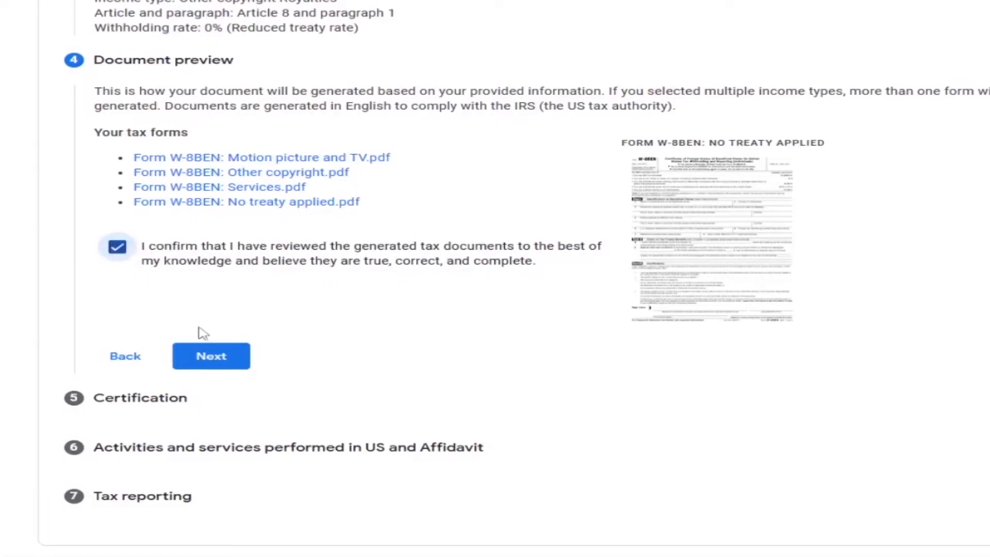
click(212, 361)
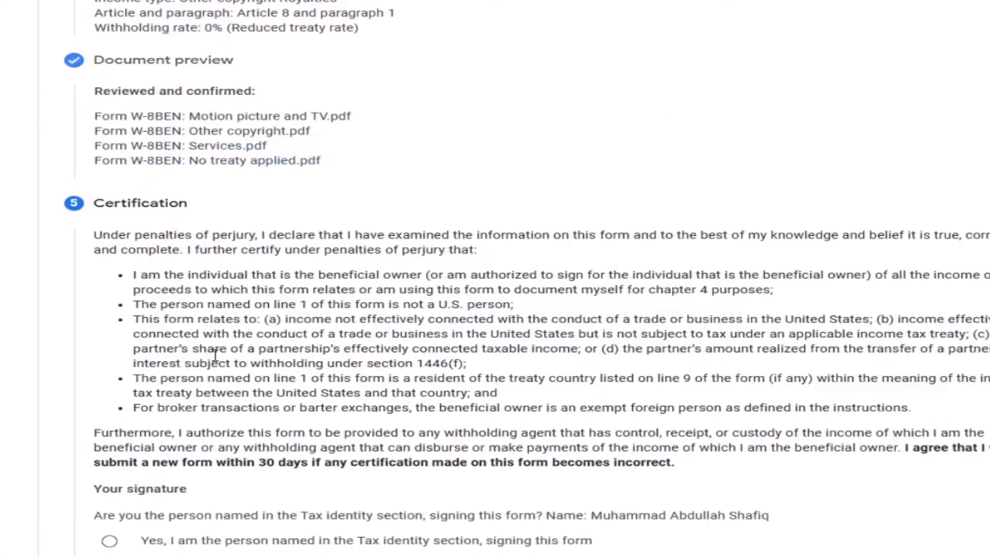
- Certify as the person named in the Tax identity section, sign with the full legal name, and proceed to the activities and affidavit section
scroll(189, 347, down, 4)
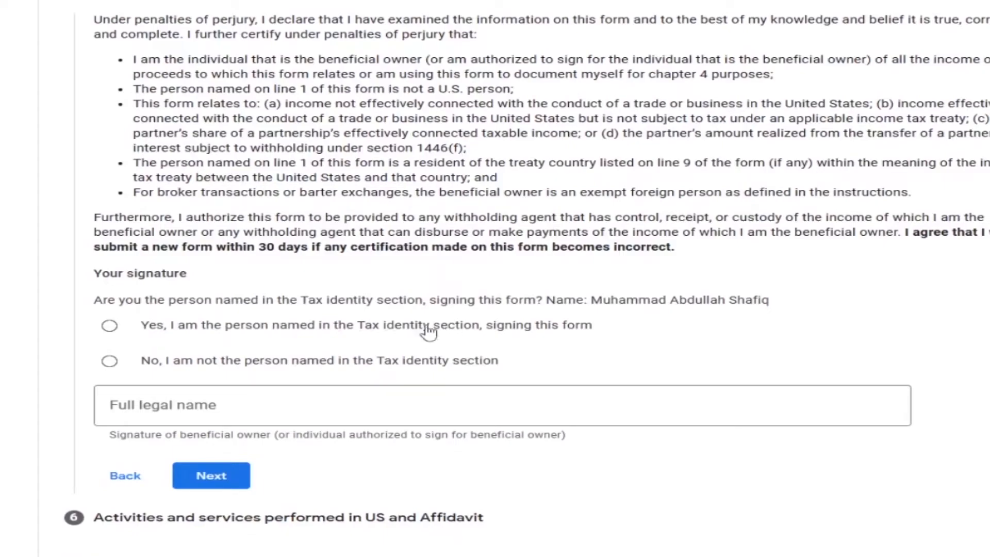
click(109, 325)
click(189, 400)
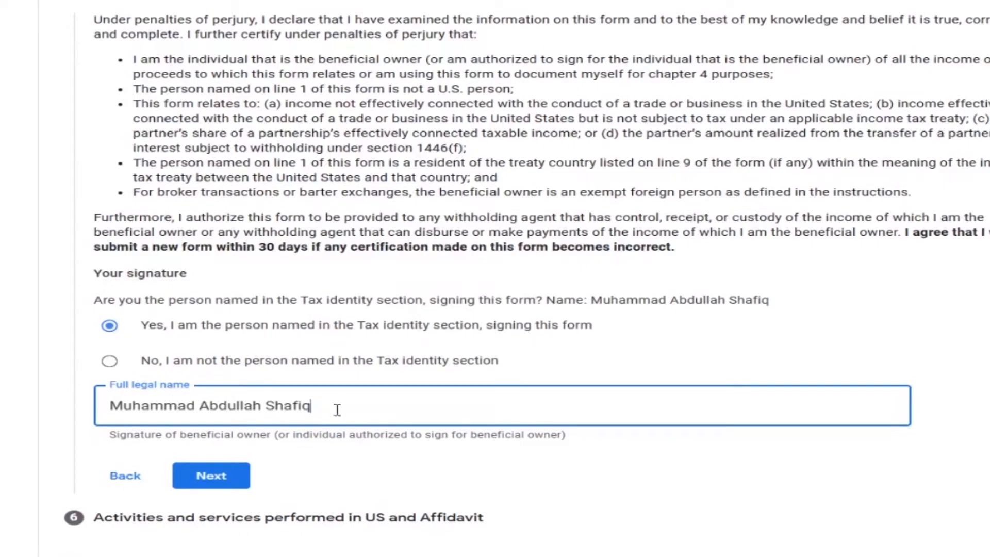
scroll(323, 410, down, 1)
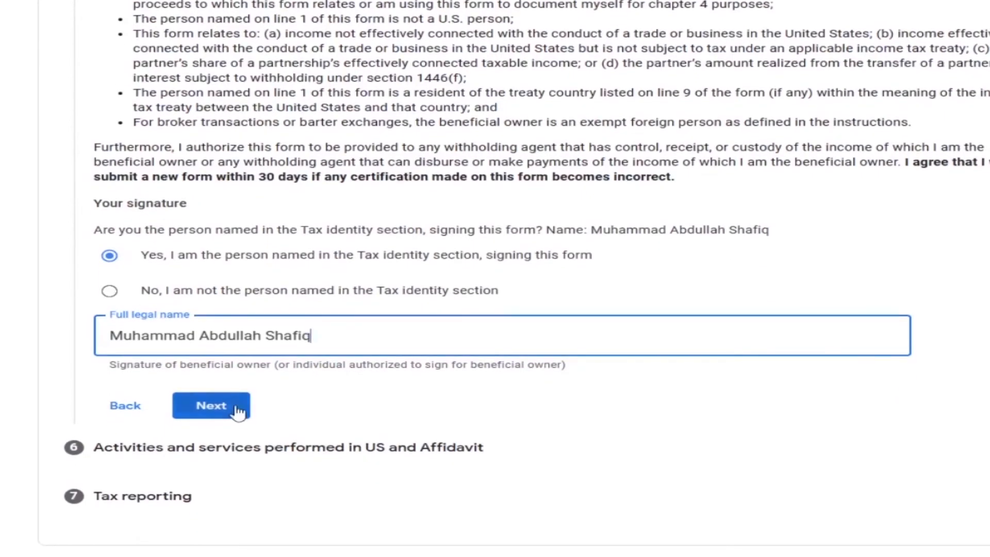
click(219, 411)
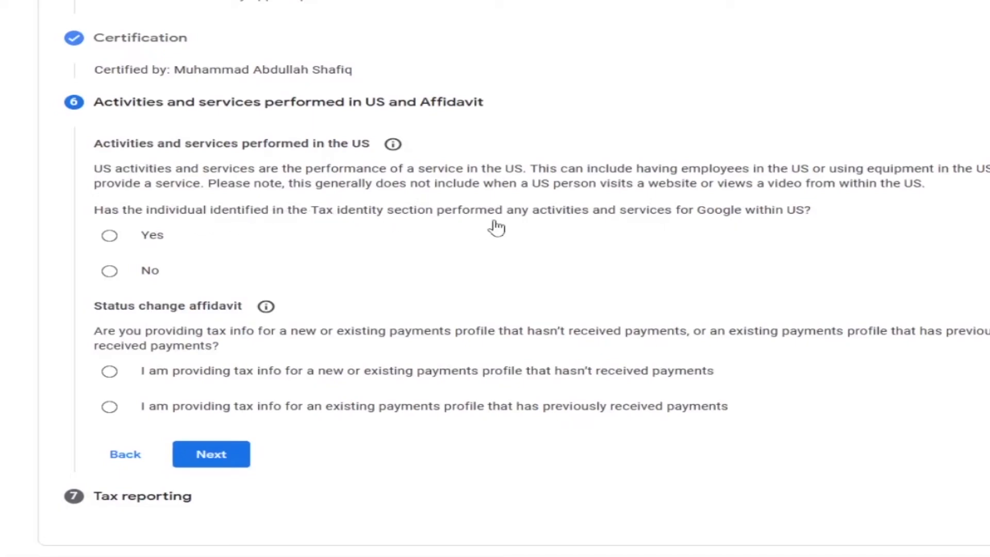
- Declare and certify no activities performed within the US, state that the payments profile hasn't received payments, and proceed to tax reporting
click(110, 271)
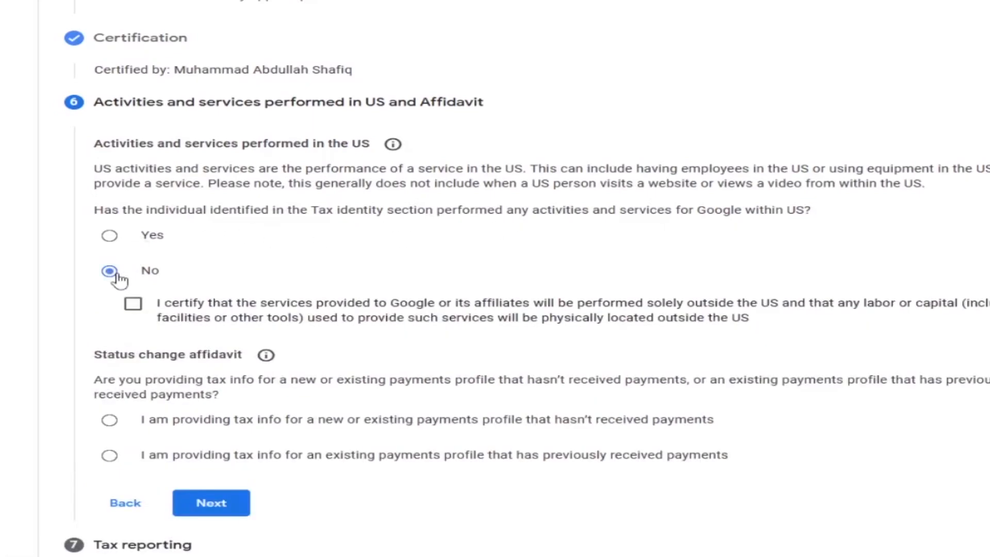
click(132, 303)
scroll(149, 310, down, 1)
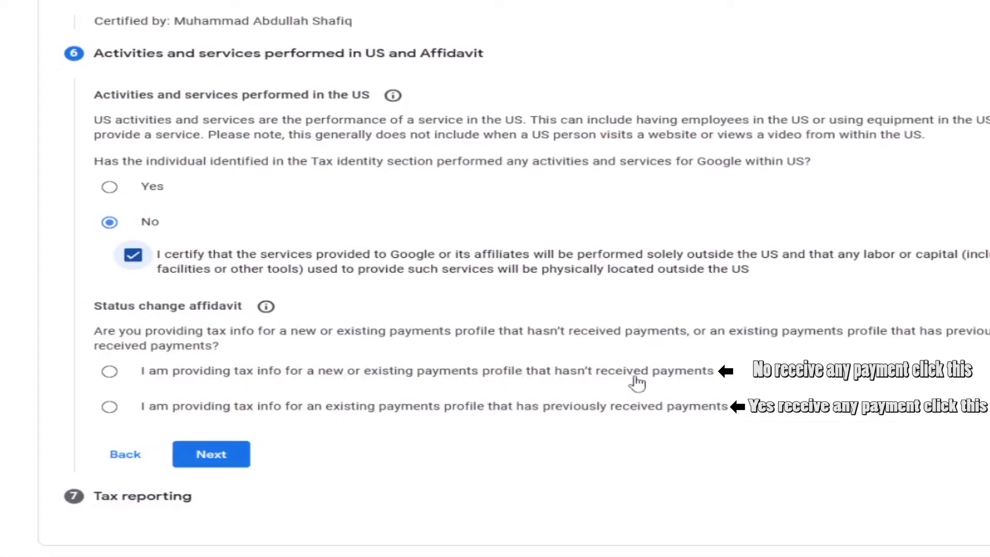
click(110, 372)
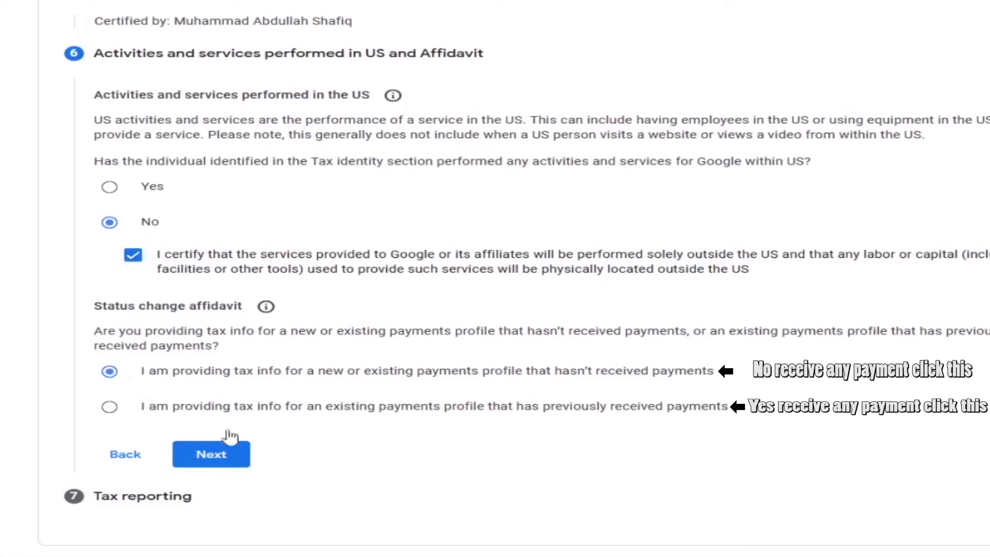
click(242, 457)
- Accept the paperless delivery agreement for US tax documents and submit the tax form
click(149, 453)
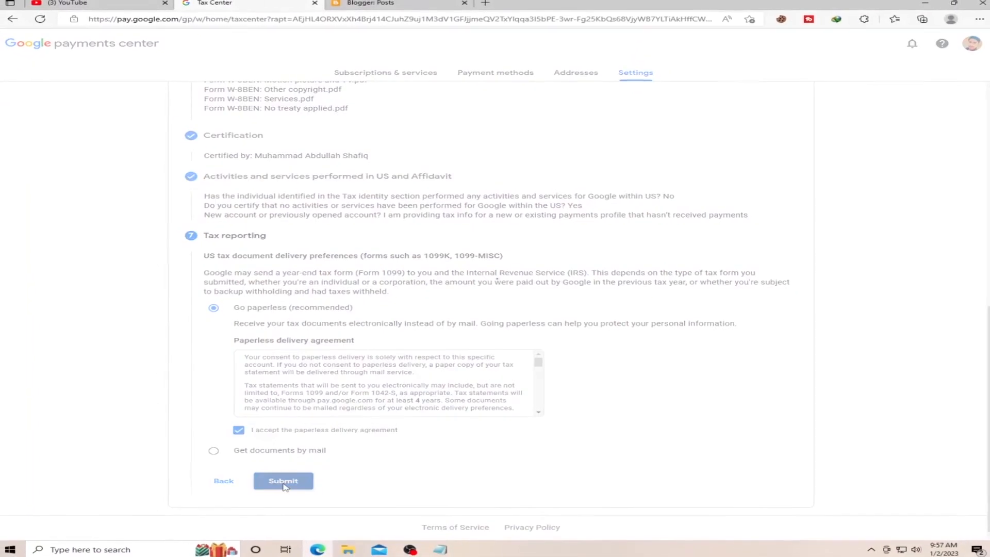
- Submit the completed US tax form and check the notice shown for the United States tax info
click(282, 487)
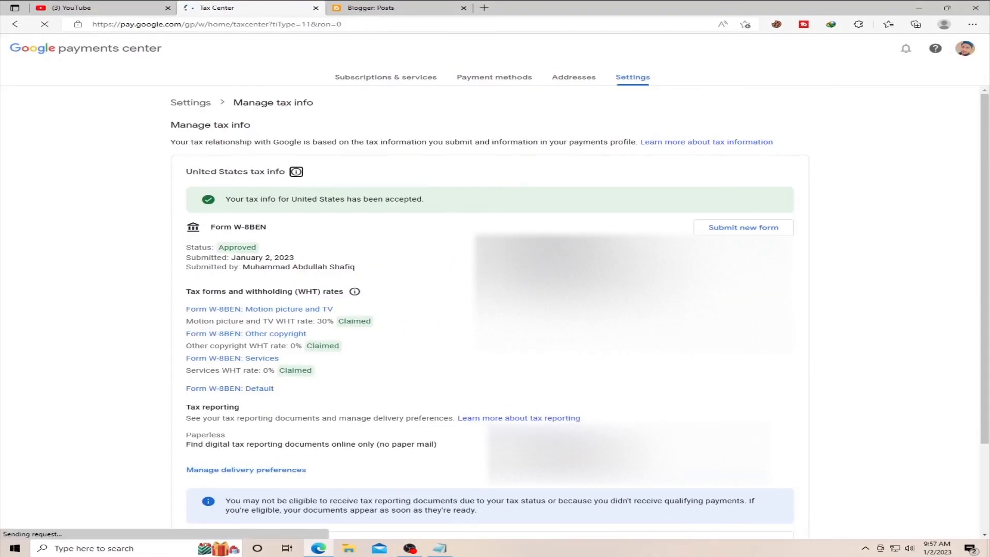
drag(223, 203, 423, 200)
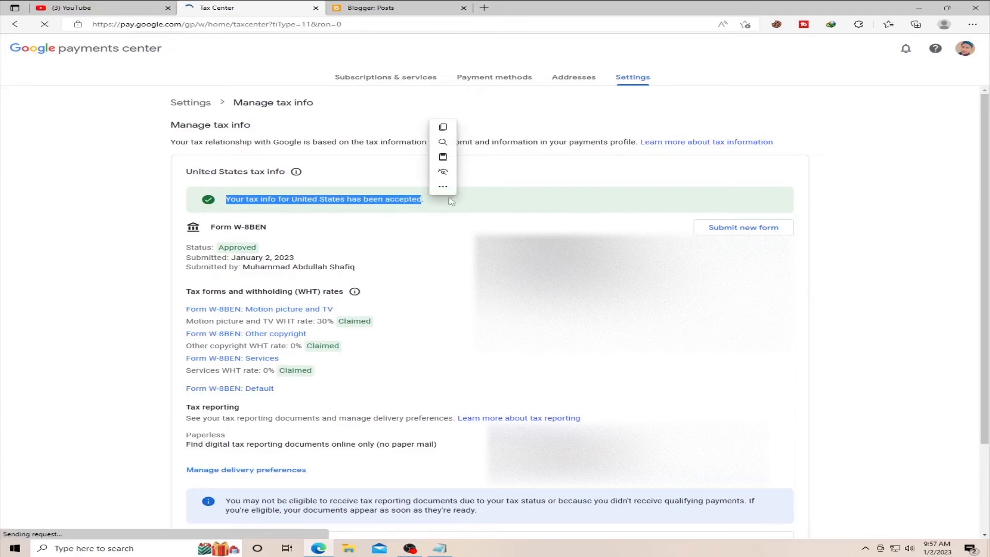
click(512, 184)
scroll(512, 184, down, 1)
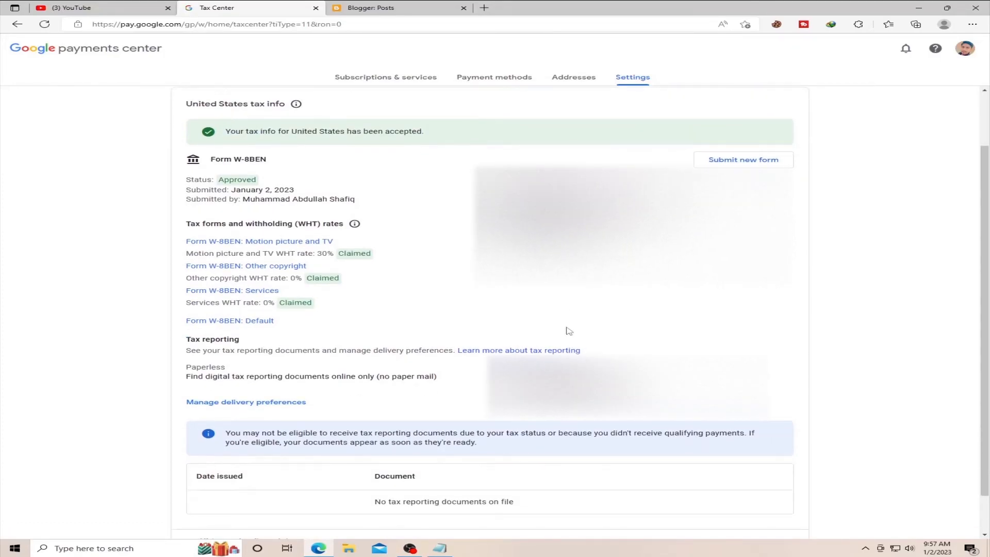
- Check the status and submission date of Form W-8BEN, and minimize the browser window
drag(260, 184, 218, 181)
click(295, 195)
drag(236, 192, 237, 191)
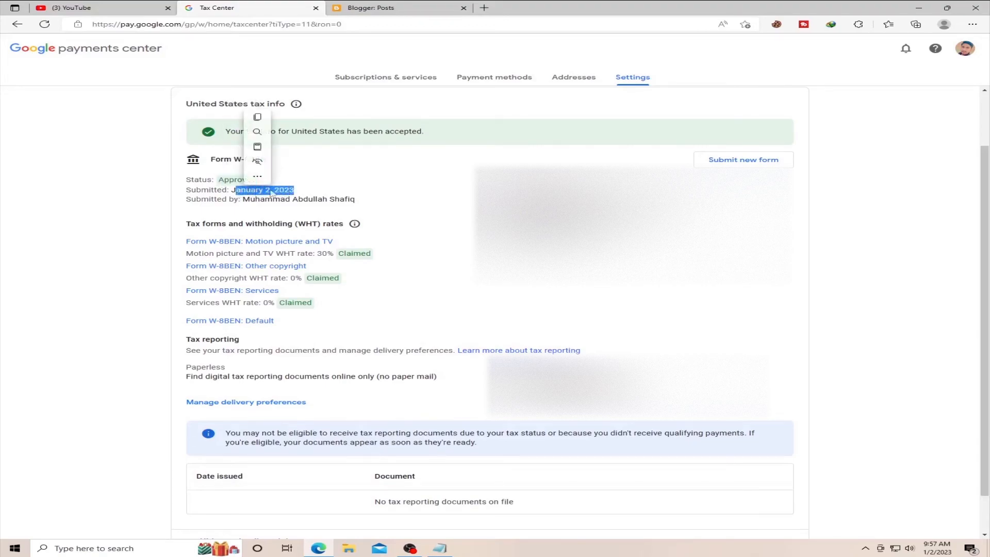
click(440, 184)
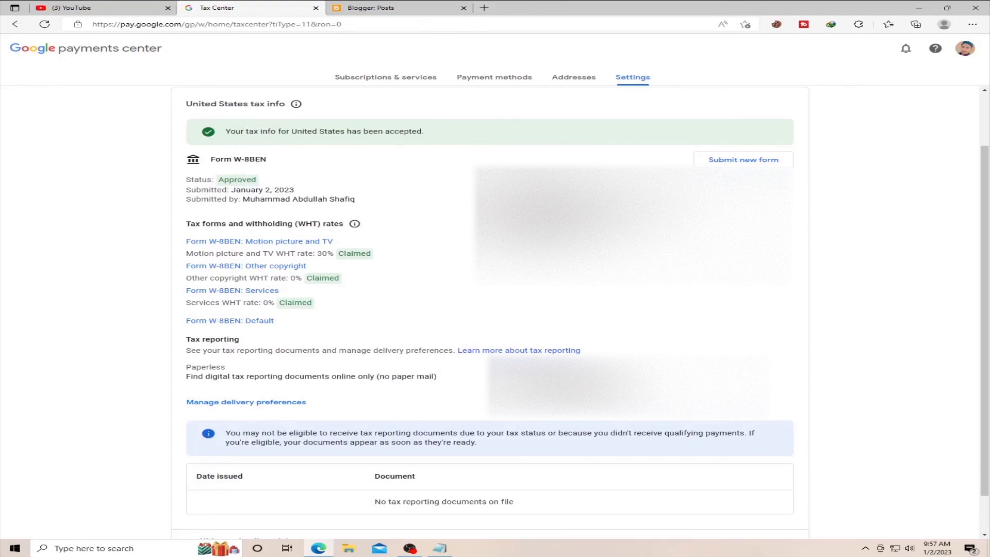
click(918, 7)
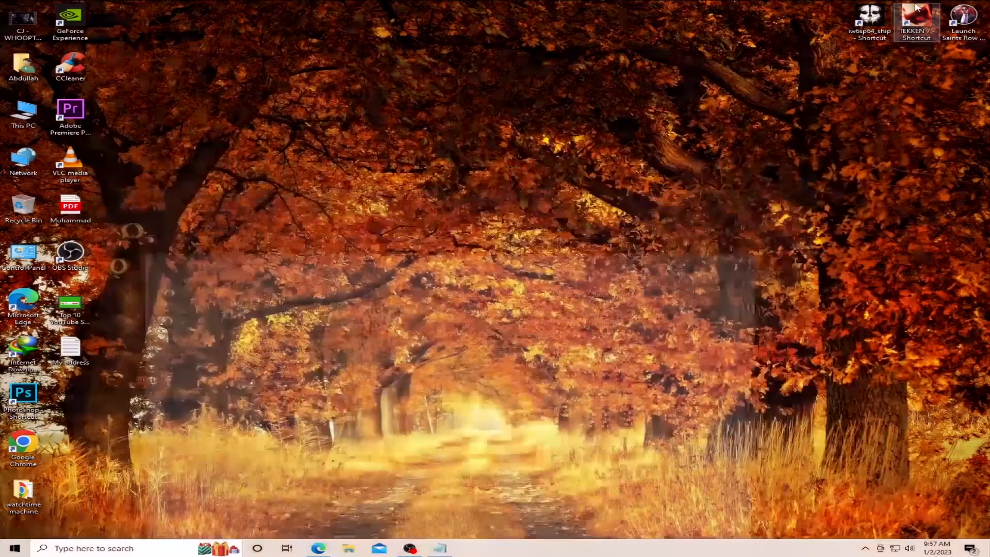